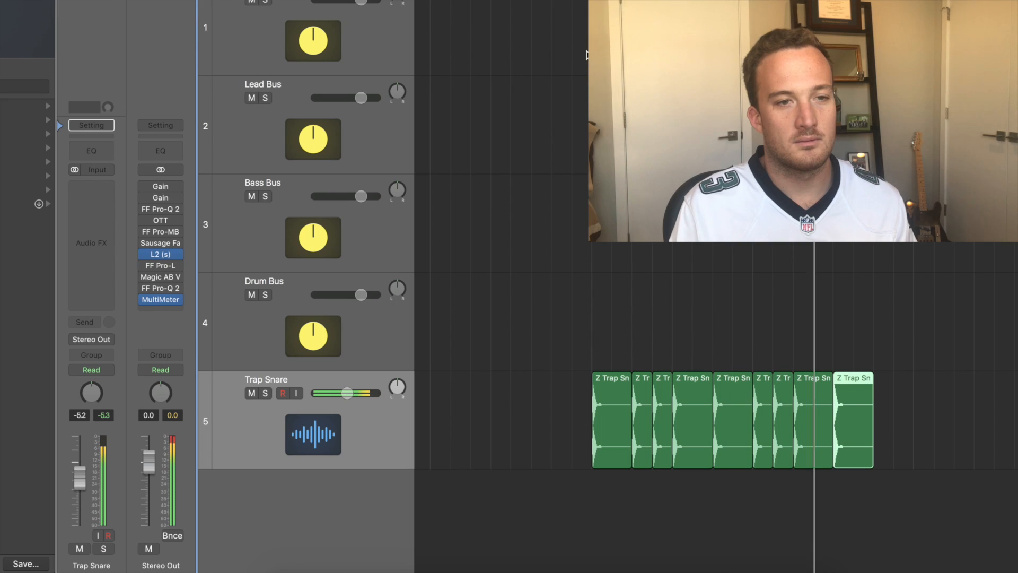
# Step: Insert the Waves SoundShifter Pitch (s) plug-in in stereo on the Trap Snare track
pyautogui.press('space')
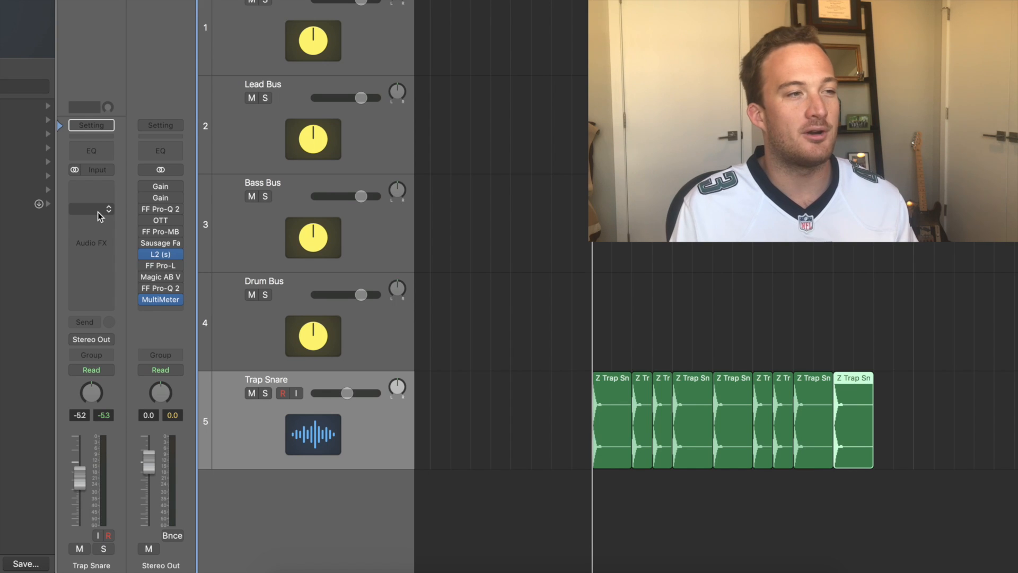
pyautogui.click(98, 214)
pyautogui.moveTo(132, 442)
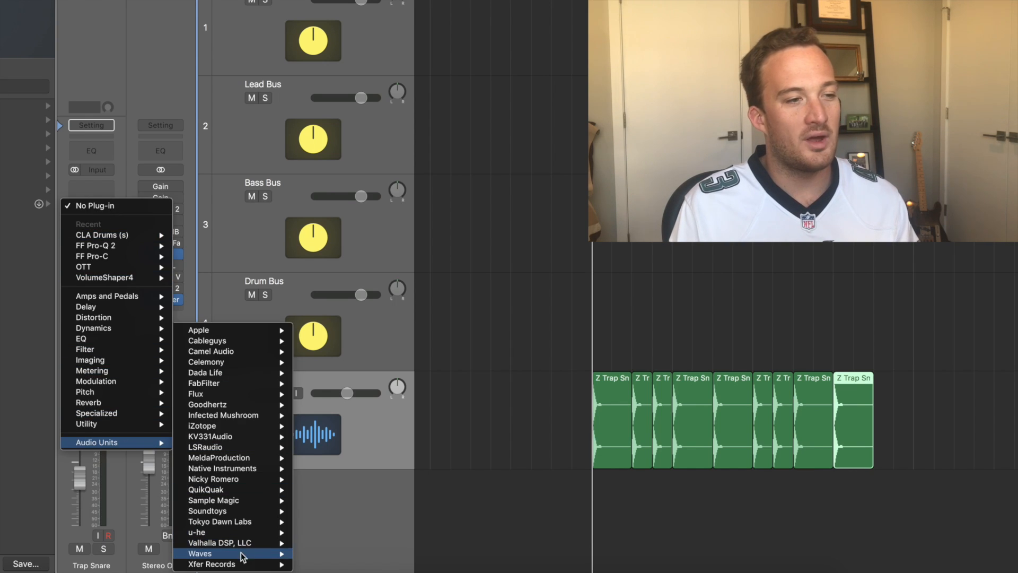
pyautogui.moveTo(282, 553)
pyautogui.moveTo(425, 523)
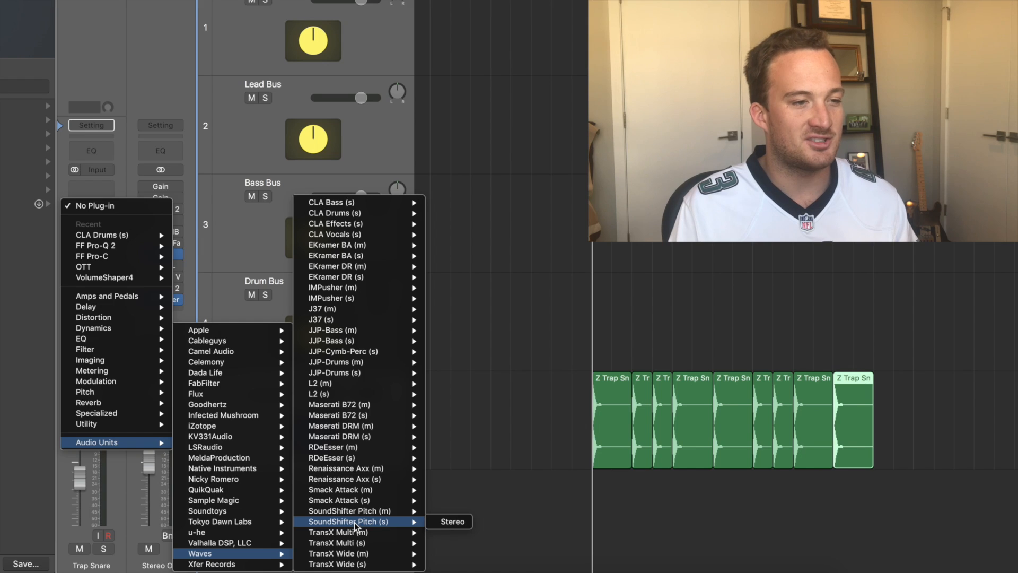
pyautogui.click(448, 522)
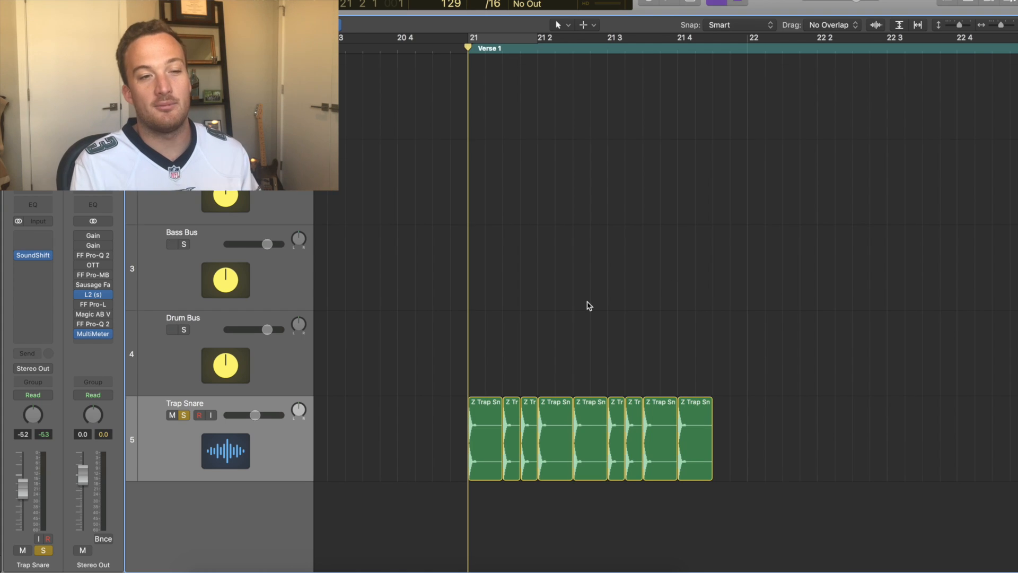
# Step: Show track automation and display the SoundShifter pitch parameter on the Trap Snare track
pyautogui.press('a')
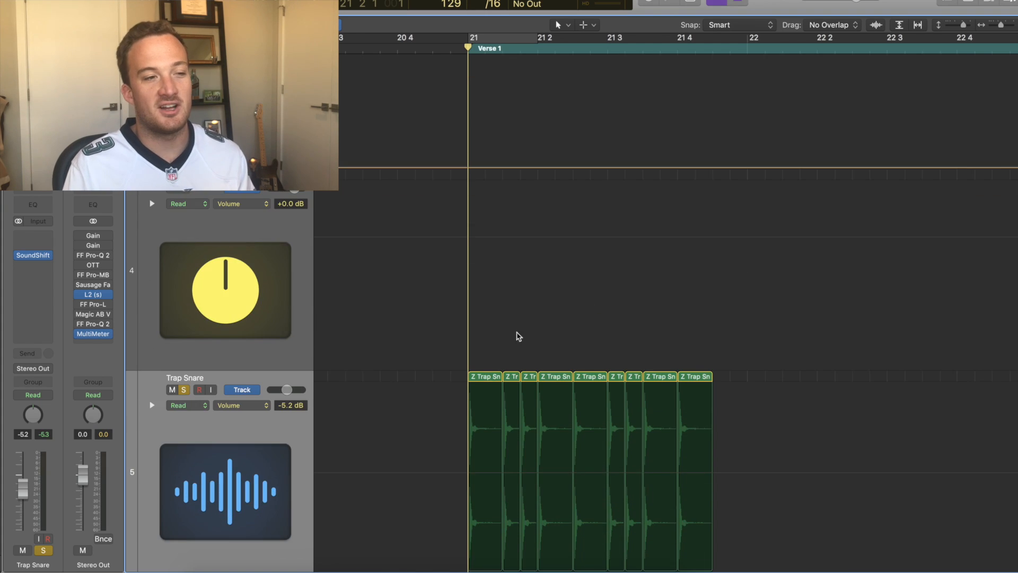
pyautogui.scroll(-1, 554, 321)
pyautogui.click(241, 376)
pyautogui.moveTo(300, 345)
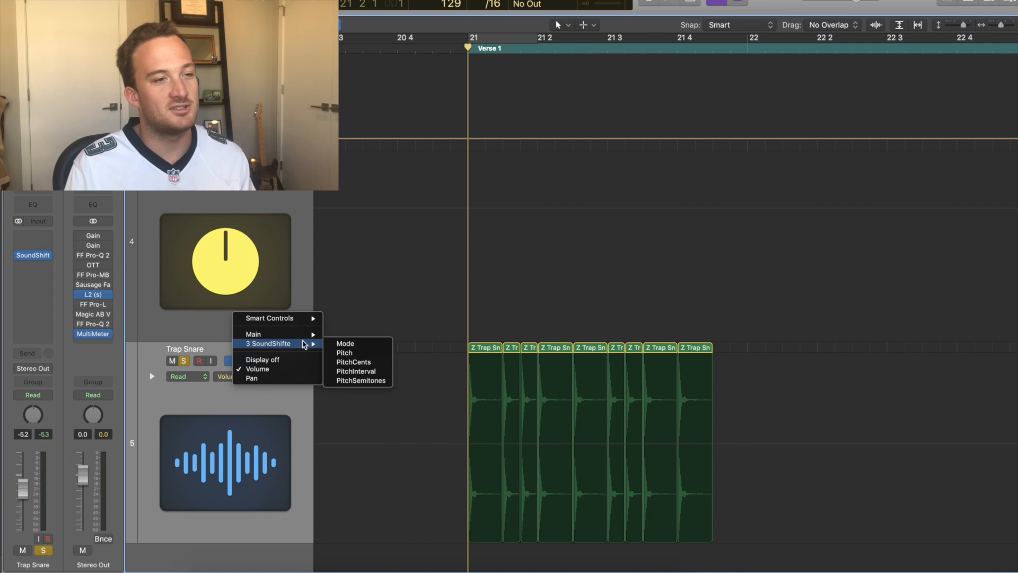
pyautogui.click(345, 343)
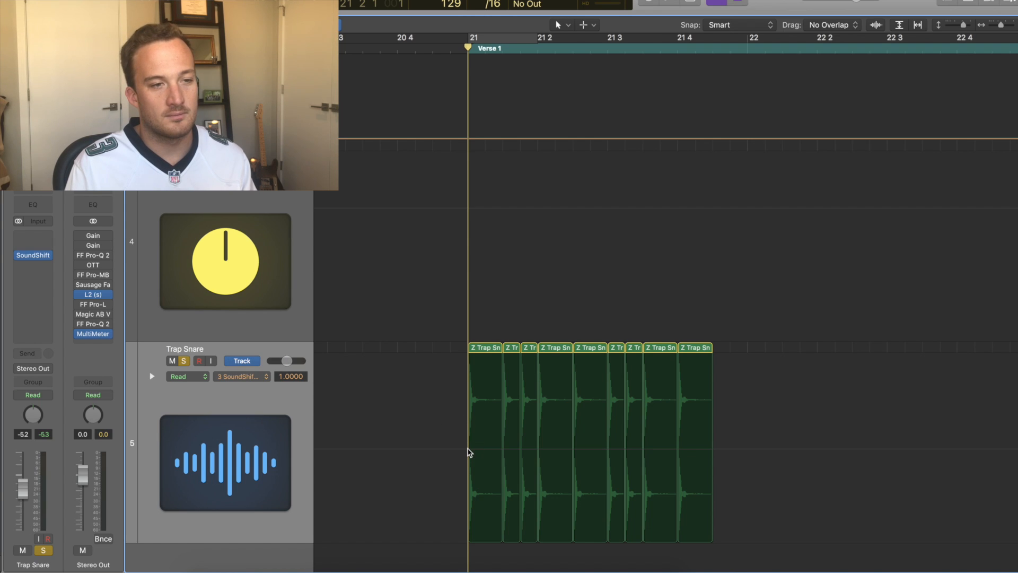
# Step: Draw a falling pitch automation ramp over the snare fill, from 1.0000 at bar 21 to 0.5000 at 21 4
pyautogui.click(468, 449)
pyautogui.click(713, 449)
pyautogui.moveTo(714, 450); pyautogui.dragTo(678, 542)
# Step: Play the pitch-automated snare fill from just before bar 21 to audition it
pyautogui.press('space')
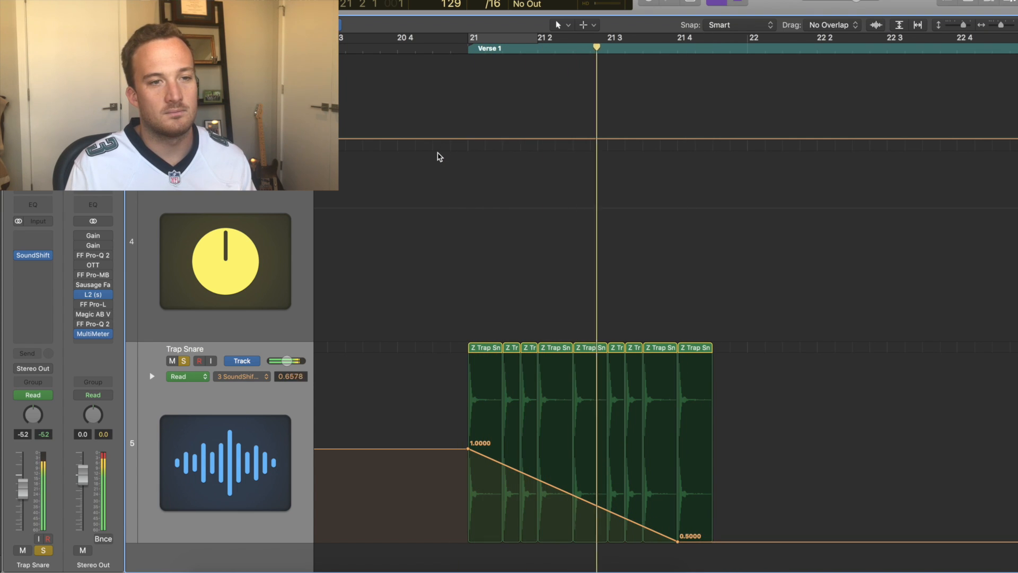
pyautogui.click(450, 46)
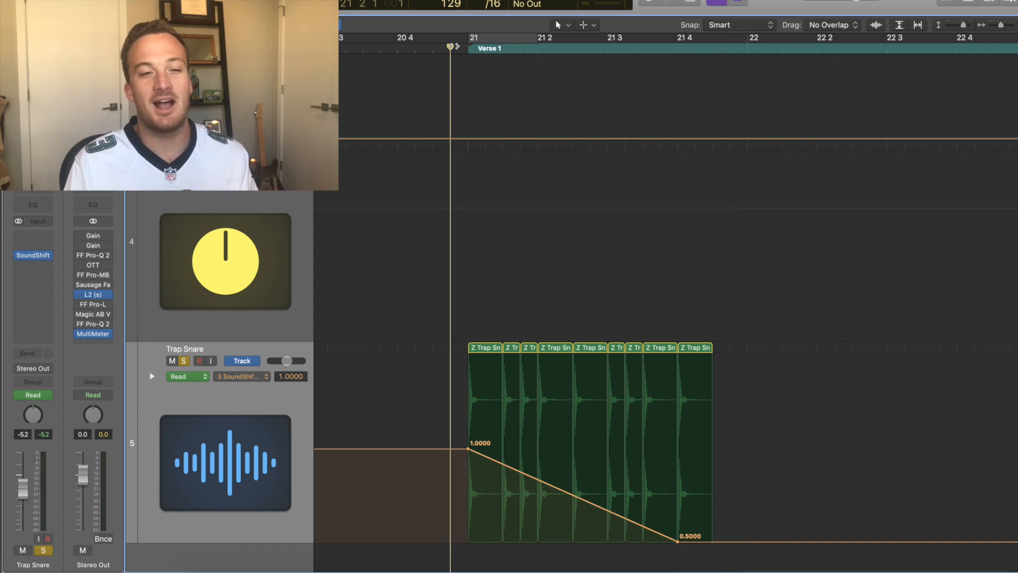
pyautogui.press('space')
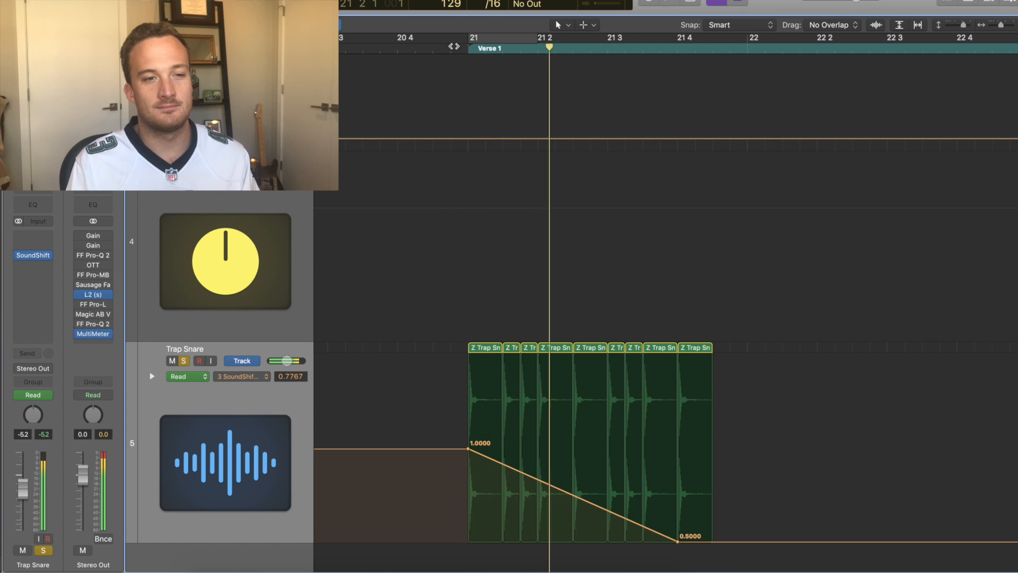
pyautogui.press('space')
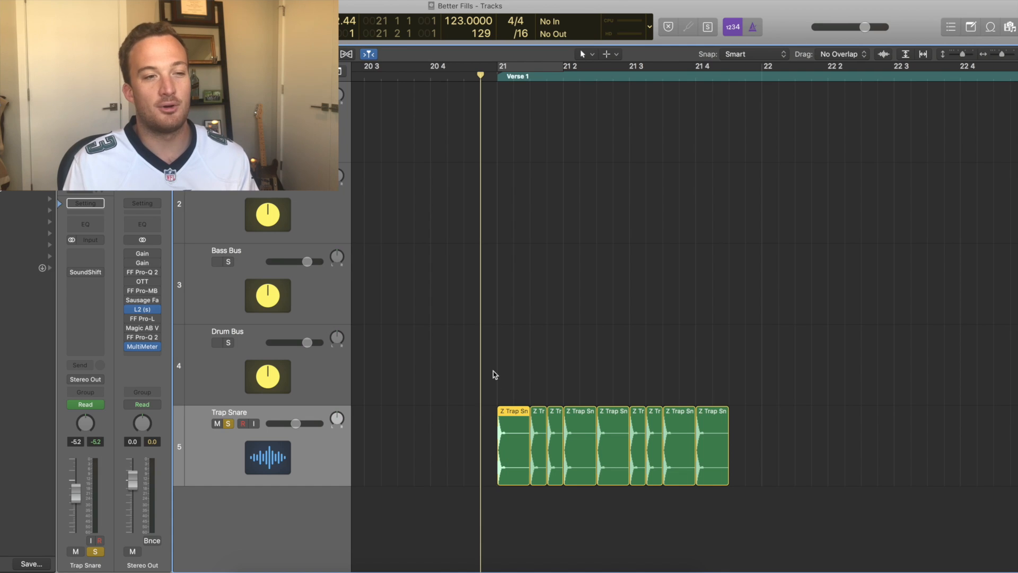
# Step: Convert the first Trap Snare region to a new sampler track named Z Trap Snare 5, creating zones from regions, and open its EXS24
pyautogui.hotkey('ctrl', 'e')
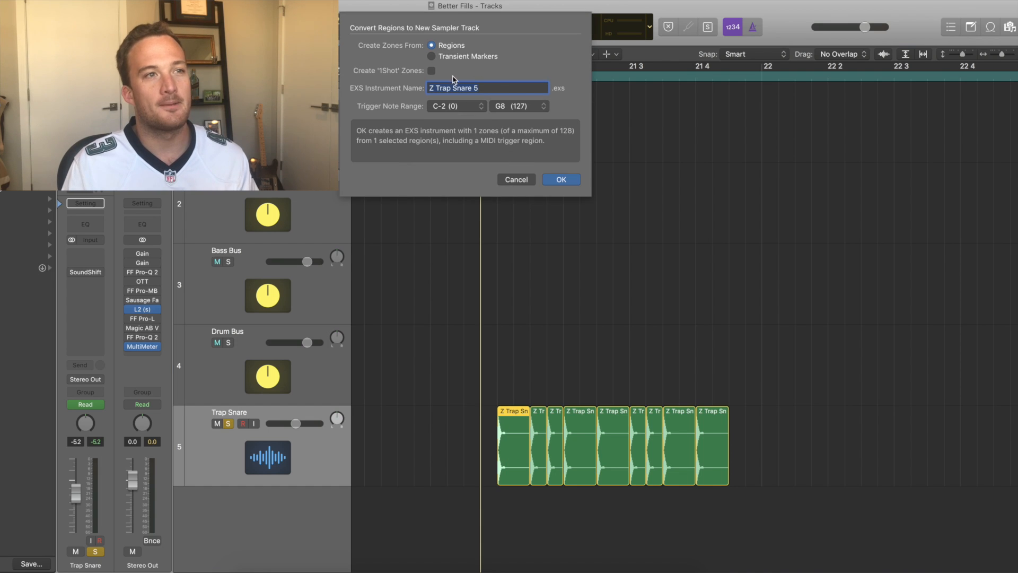
pyautogui.press('Return')
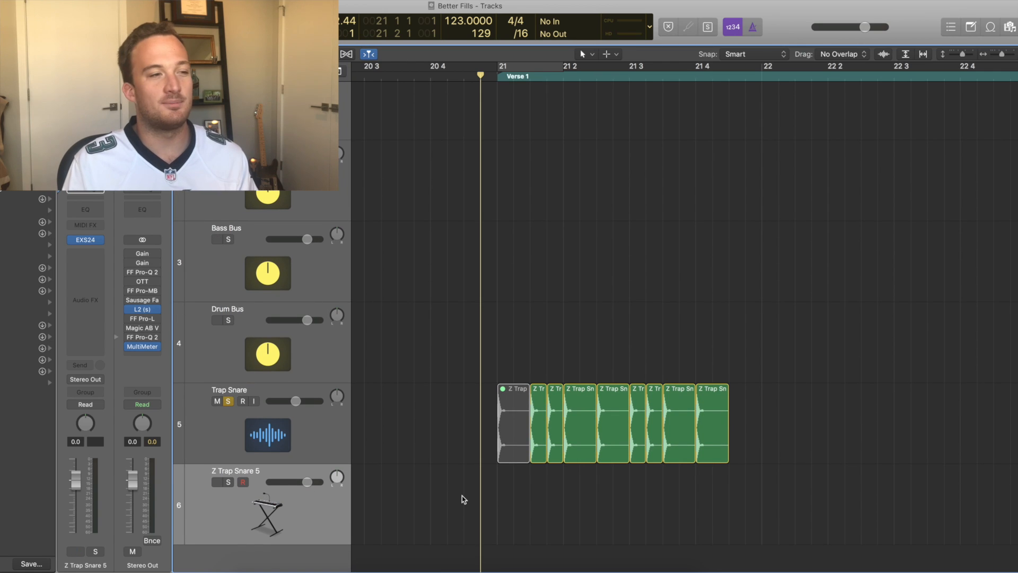
pyautogui.click(87, 241)
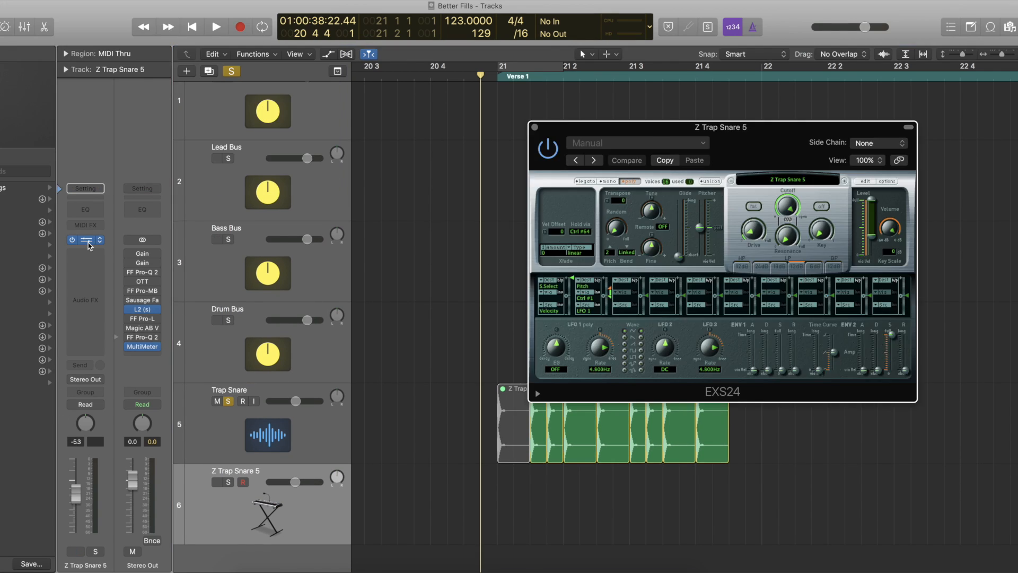
pyautogui.click(313, 132)
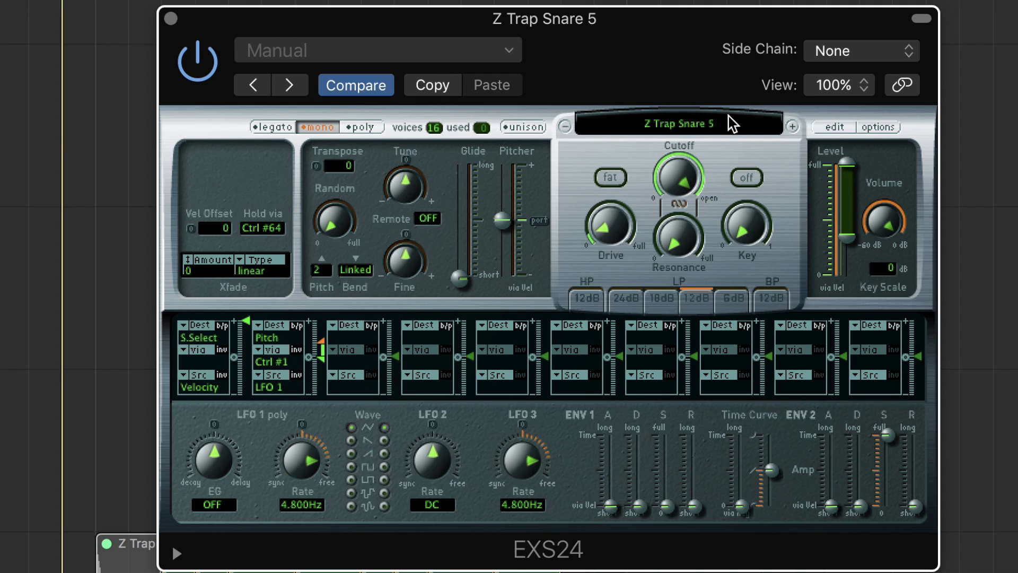
# Step: In the EXS24 instrument editor, extend the zone's high key to G8, set its pitch key to C3, and save the instrument
pyautogui.click(835, 126)
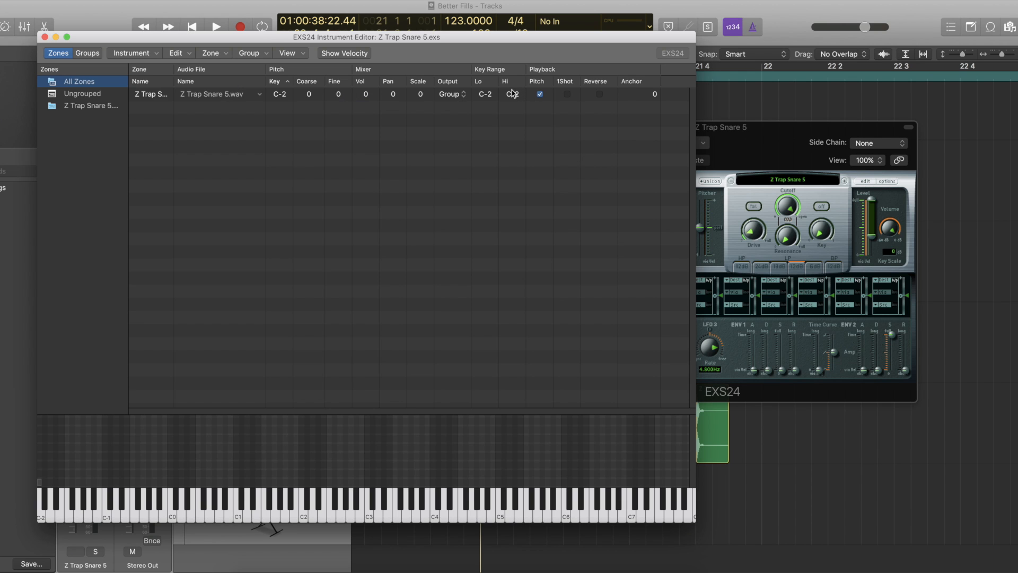
pyautogui.moveTo(513, 93); pyautogui.dragTo(513, 48)
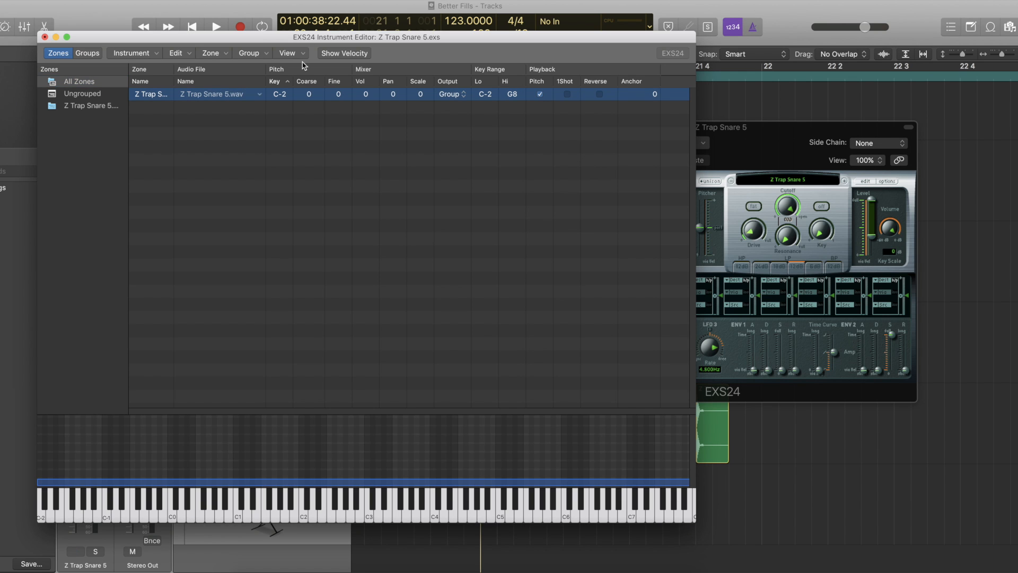
pyautogui.doubleClick(280, 95)
pyautogui.write('C3')
pyautogui.press('Return')
pyautogui.click(44, 37)
pyautogui.press('Return')
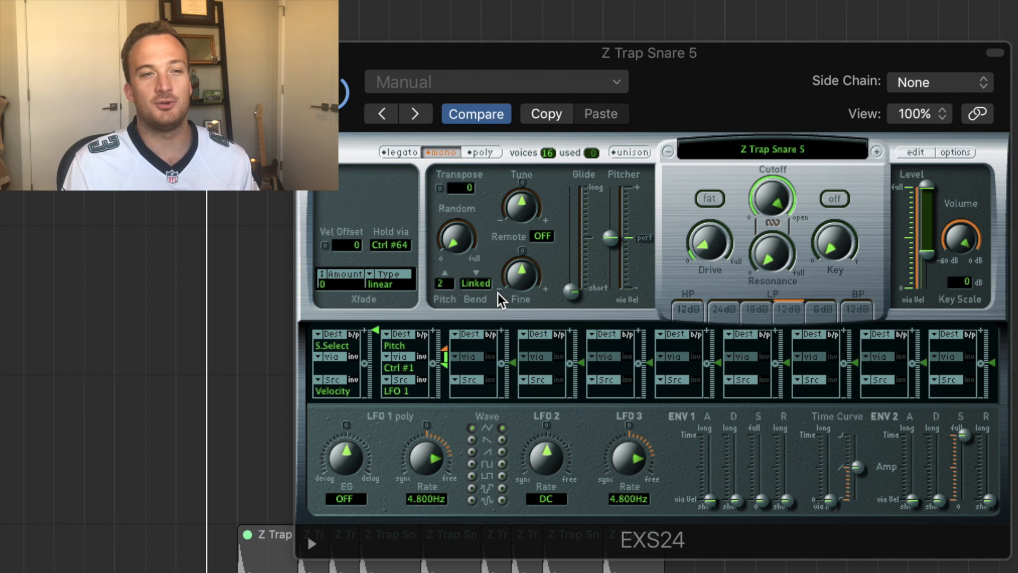
# Step: Set the upward pitch bend range of the EXS24 to 12
pyautogui.click(445, 283)
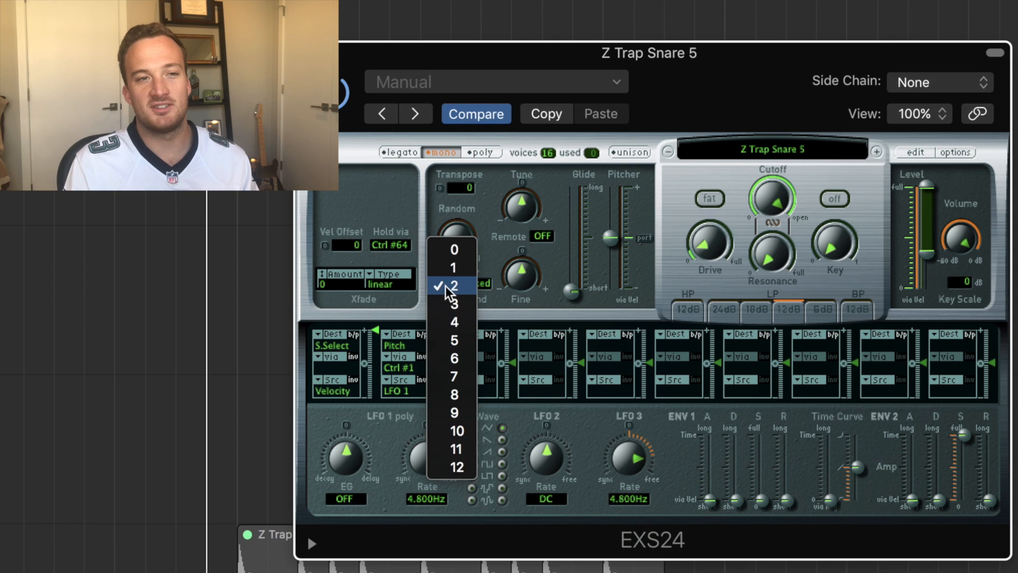
pyautogui.click(456, 467)
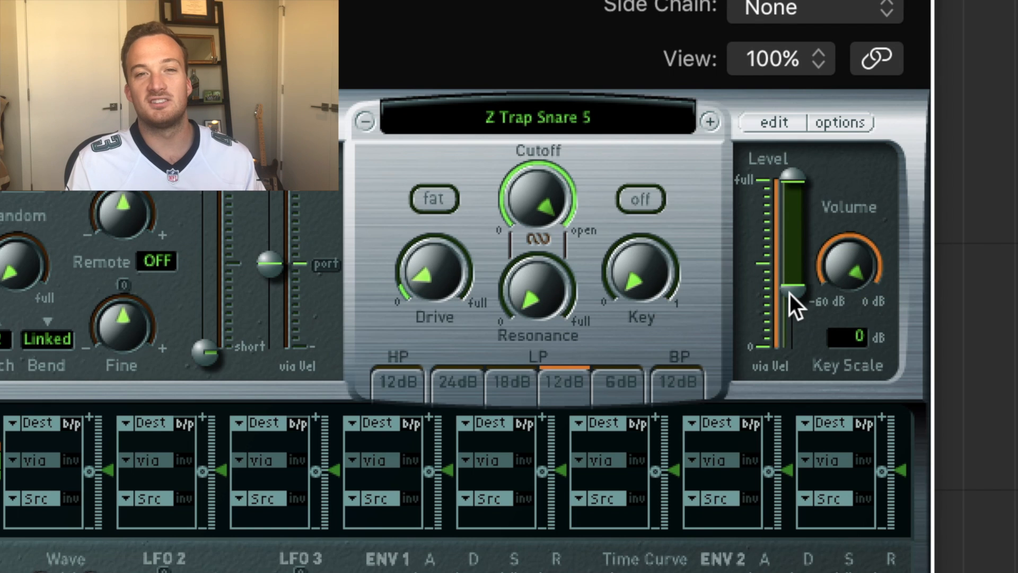
pyautogui.moveTo(790, 293)
pyautogui.mouseDown()
pyautogui.moveTo(792, 249)
pyautogui.moveTo(792, 292)
pyautogui.mouseUp()
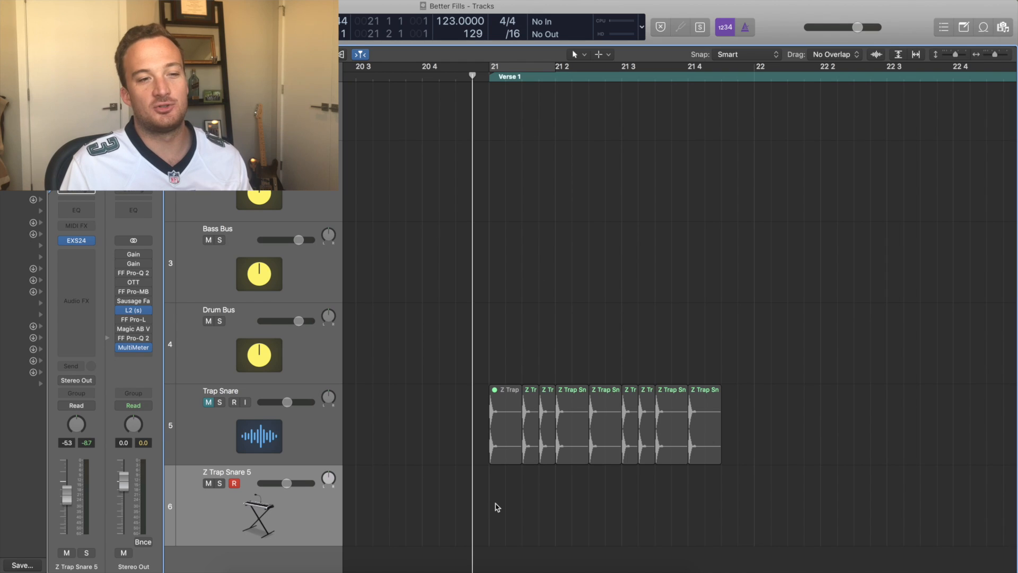
# Step: Create an empty MIDI region at bar 21 on the Z Trap Snare 5 track and extend its start back to 20 4
pyautogui.rightClick(497, 506)
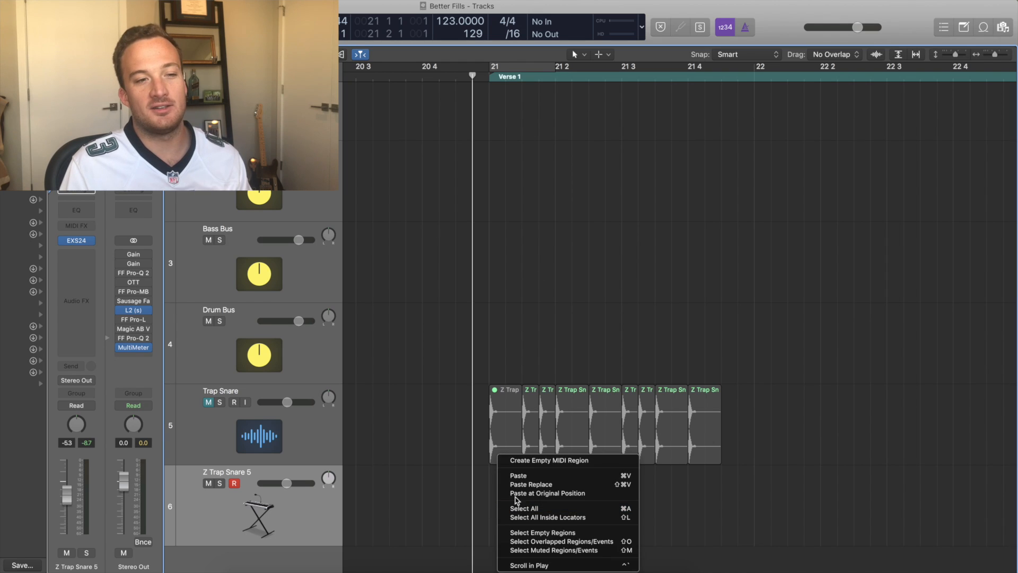
pyautogui.click(531, 460)
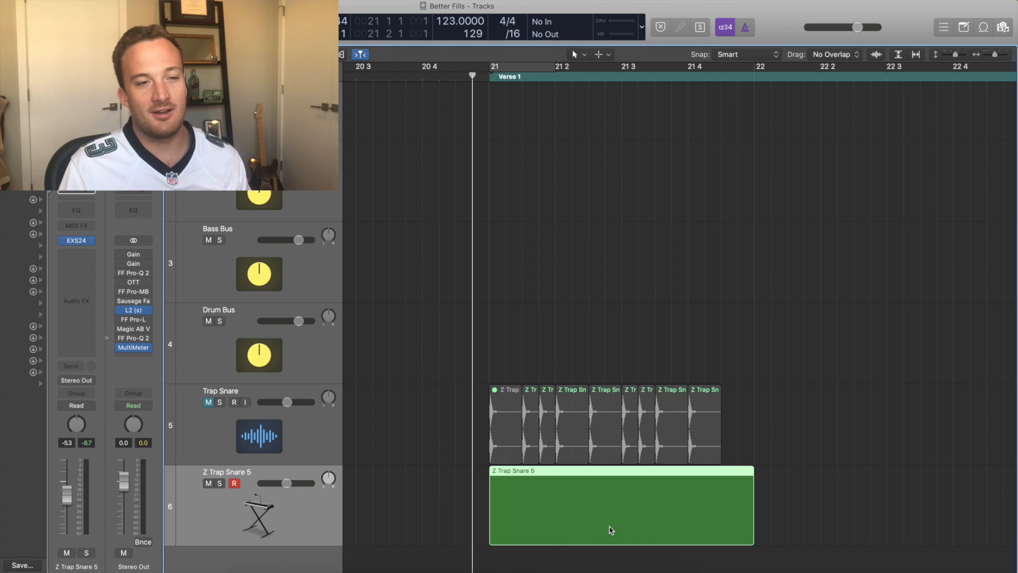
pyautogui.moveTo(490, 534); pyautogui.dragTo(420, 534)
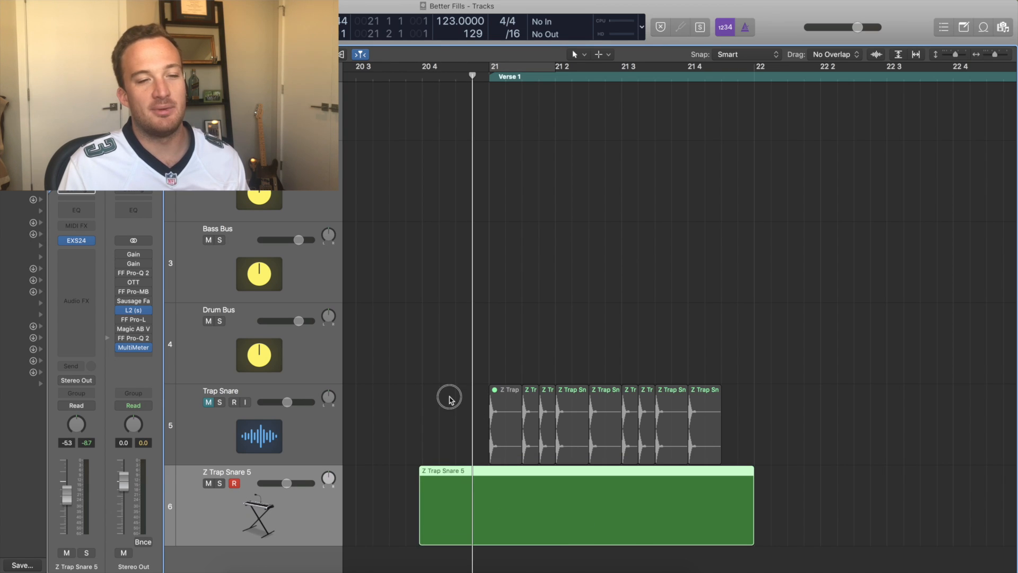
# Step: Open the MIDI region in the Piano Roll and place a note on C3 at bar 21
pyautogui.doubleClick(496, 497)
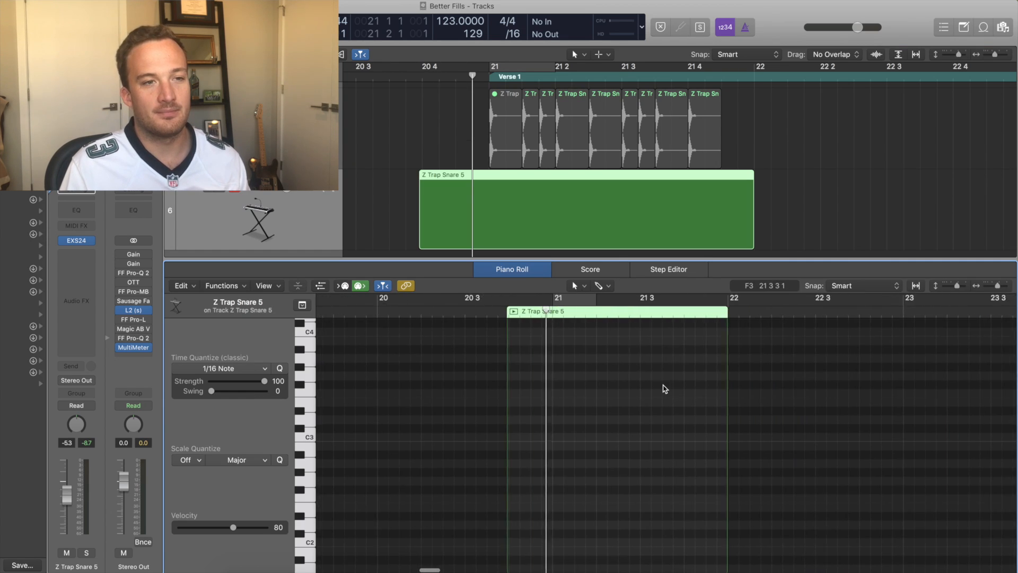
pyautogui.rightClick(524, 417)
pyautogui.click(530, 419)
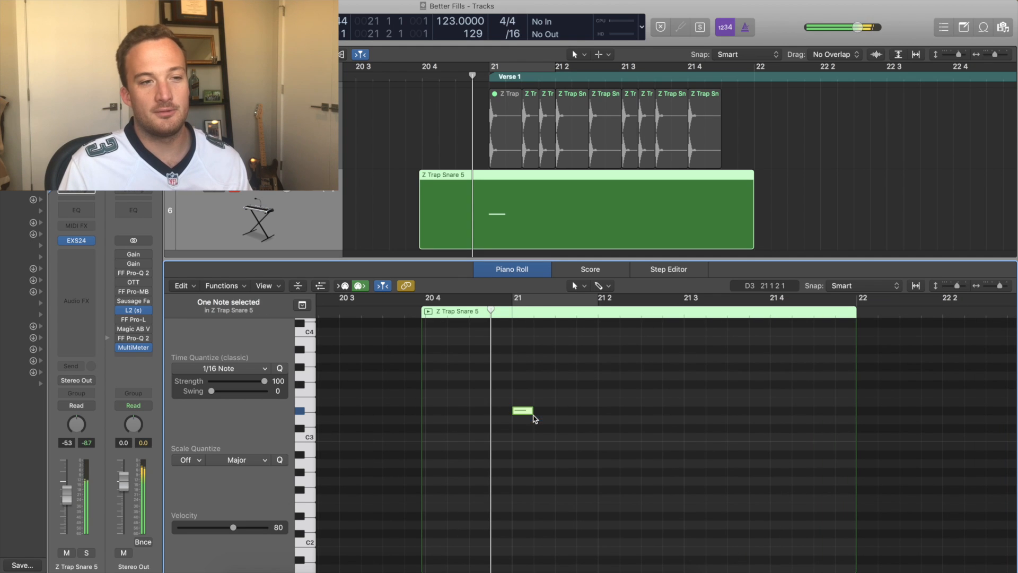
pyautogui.moveTo(522, 413); pyautogui.dragTo(523, 440)
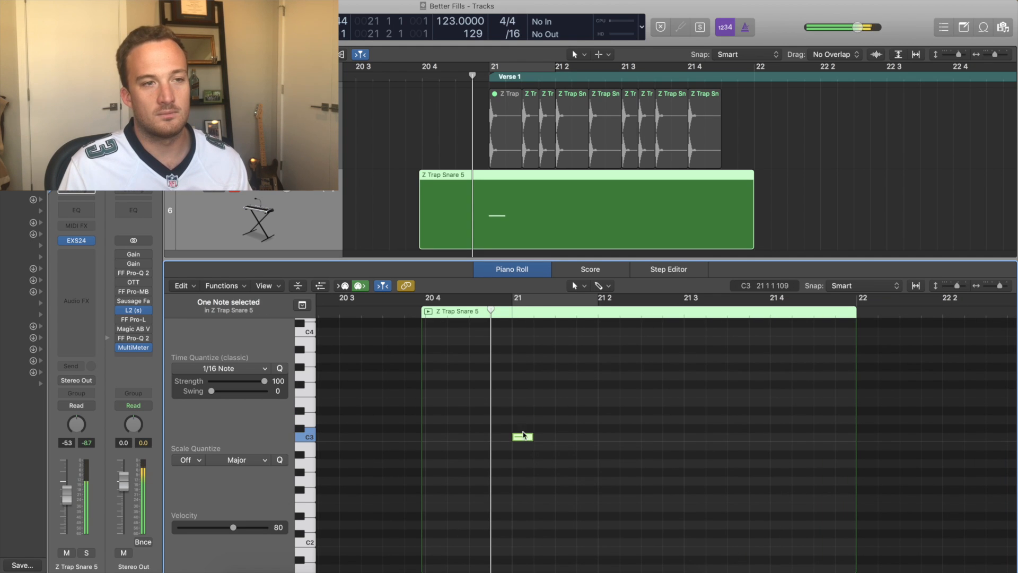
# Step: Raise the C3 note's velocity to 127 with the Velocity Tool
pyautogui.click(604, 286)
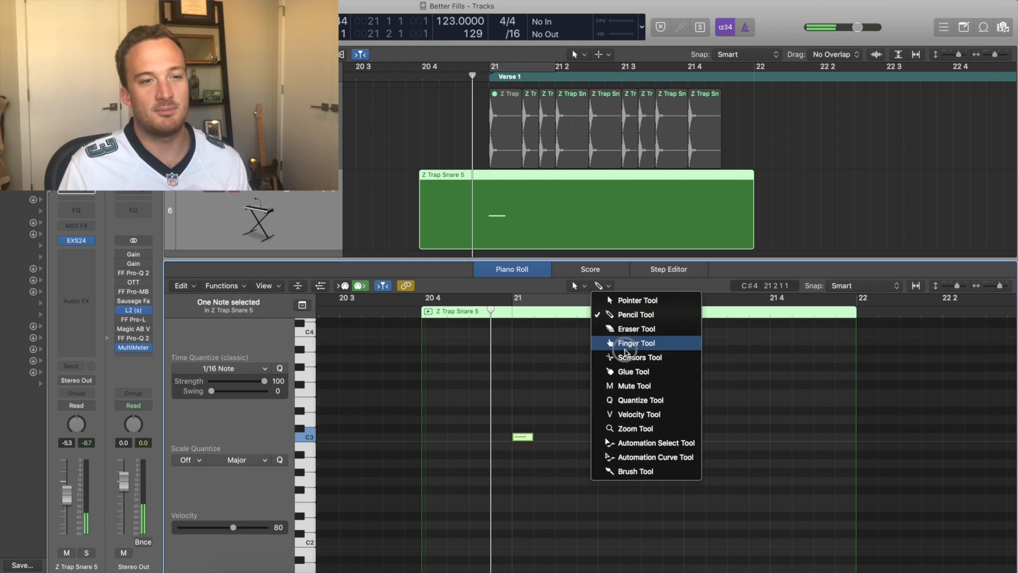
pyautogui.click(640, 415)
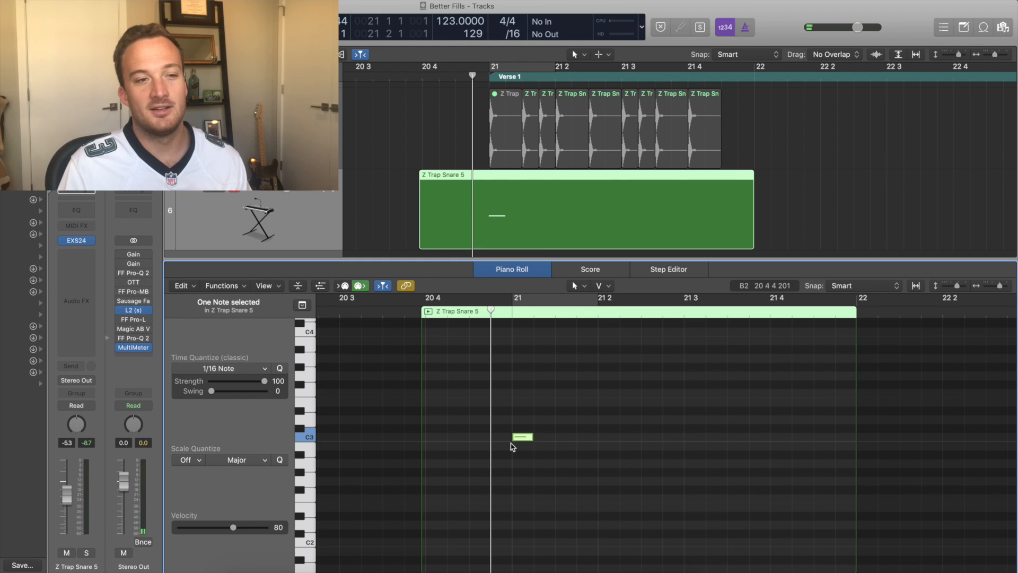
pyautogui.moveTo(529, 439); pyautogui.dragTo(522, 297)
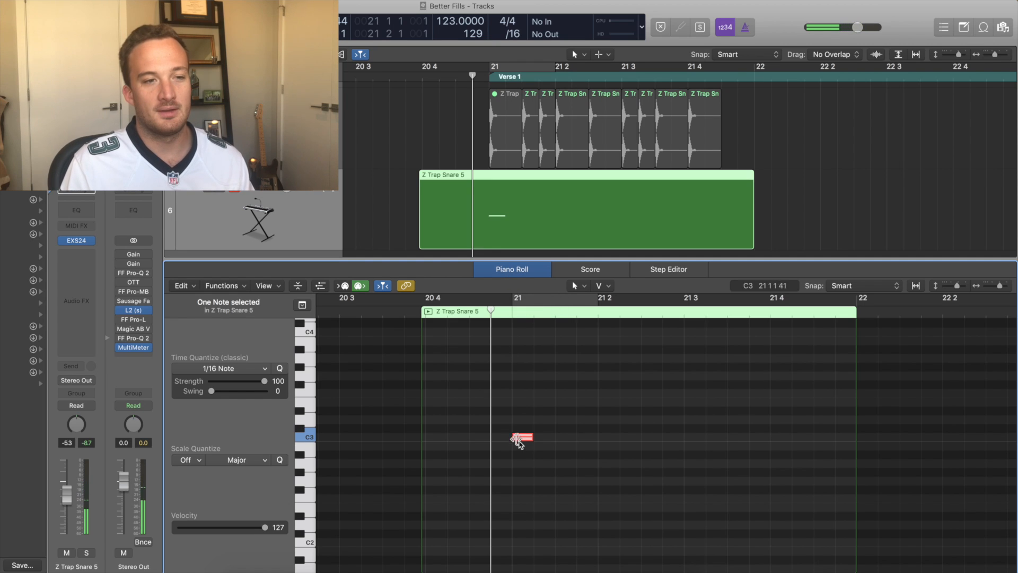
pyautogui.moveTo(531, 438); pyautogui.dragTo(532, 438)
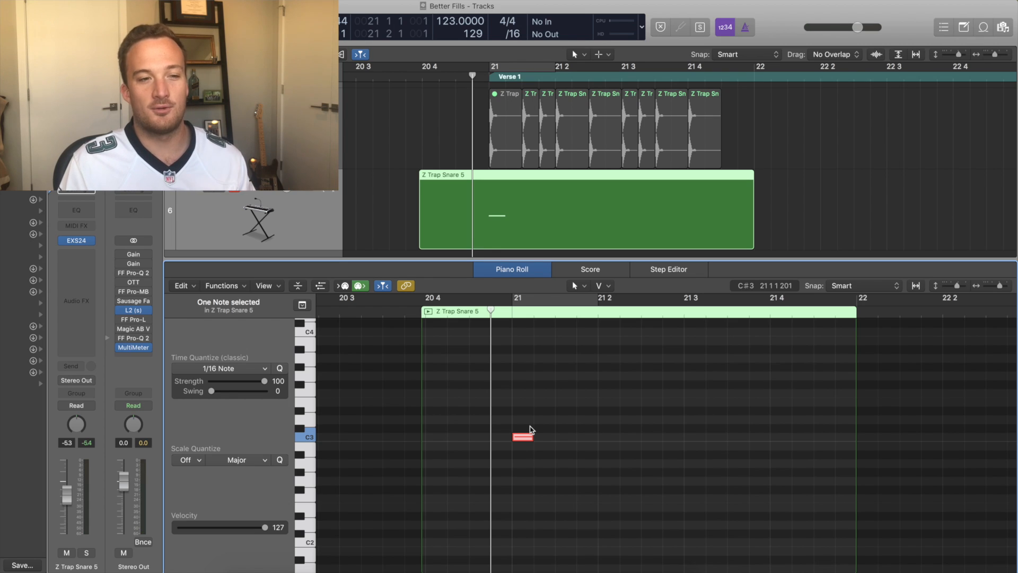
# Step: Copy the C3 note across bar 21 to match the rhythm of the audio snare hits, and play the pattern
pyautogui.moveTo(567, 438); pyautogui.dragTo(589, 439)
pyautogui.moveTo(588, 439); pyautogui.dragTo(609, 439)
pyautogui.moveTo(609, 439); pyautogui.dragTo(696, 439)
pyautogui.moveTo(696, 438); pyautogui.dragTo(778, 438)
pyautogui.scroll(-2, 604, 380)
pyautogui.press('space')
pyautogui.press('space')
pyautogui.click(491, 311)
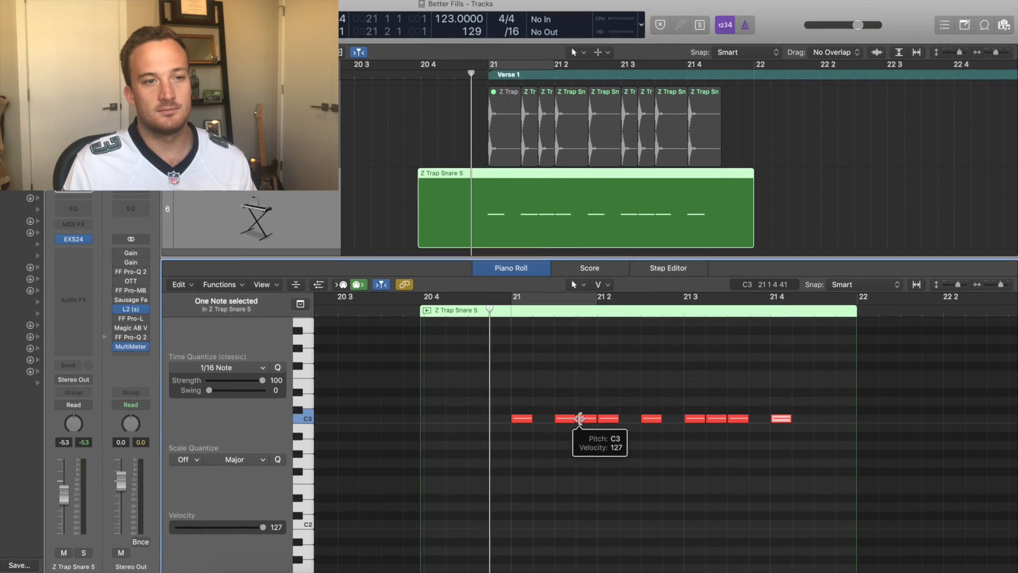
# Step: Set the velocities of the second, third and seventh notes to 114, 90 and 92, lower the fifth, and play the fill
pyautogui.moveTo(580, 418); pyautogui.dragTo(610, 441)
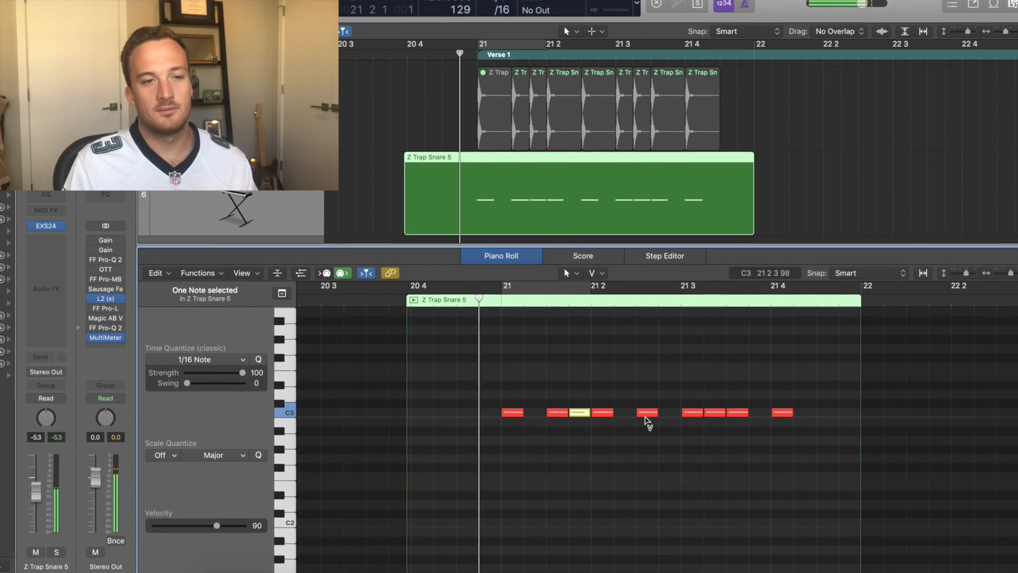
pyautogui.moveTo(645, 407); pyautogui.dragTo(645, 430)
pyautogui.moveTo(550, 407); pyautogui.dragTo(550, 420)
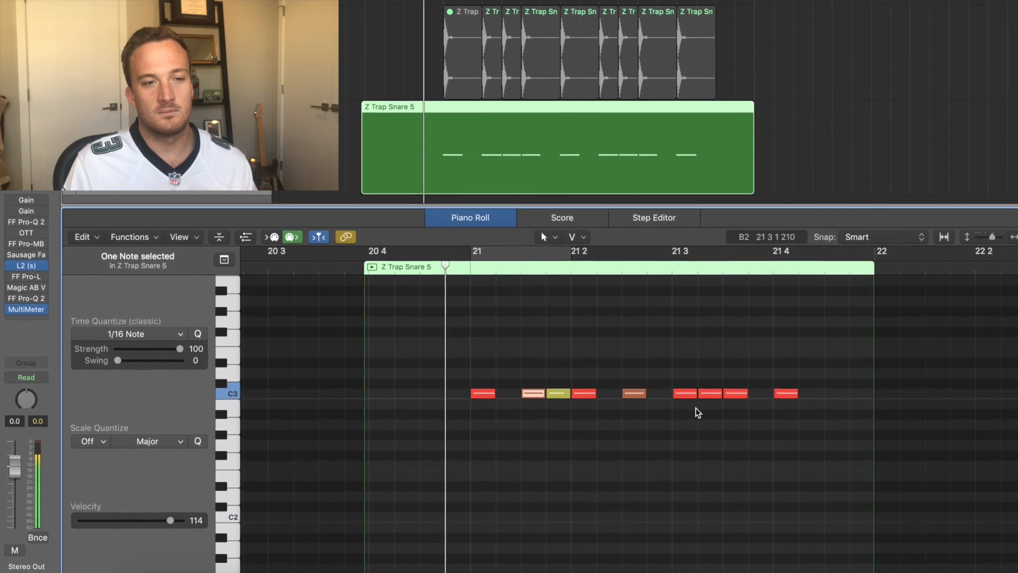
pyautogui.moveTo(713, 397)
pyautogui.mouseDown()
pyautogui.moveTo(713, 431)
pyautogui.moveTo(711, 410)
pyautogui.mouseUp()
pyautogui.press('space')
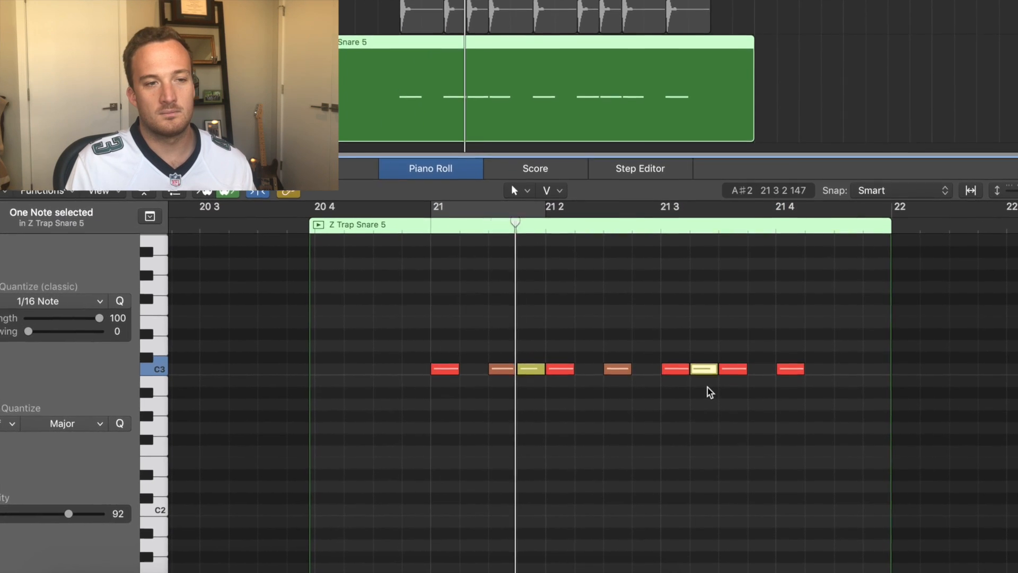
# Step: Set the eighth C3 note's velocity to 109 and play the fill
pyautogui.click(673, 361)
pyautogui.moveTo(732, 357); pyautogui.dragTo(732, 395)
pyautogui.press('space')
pyautogui.scroll(-3, 493, 381)
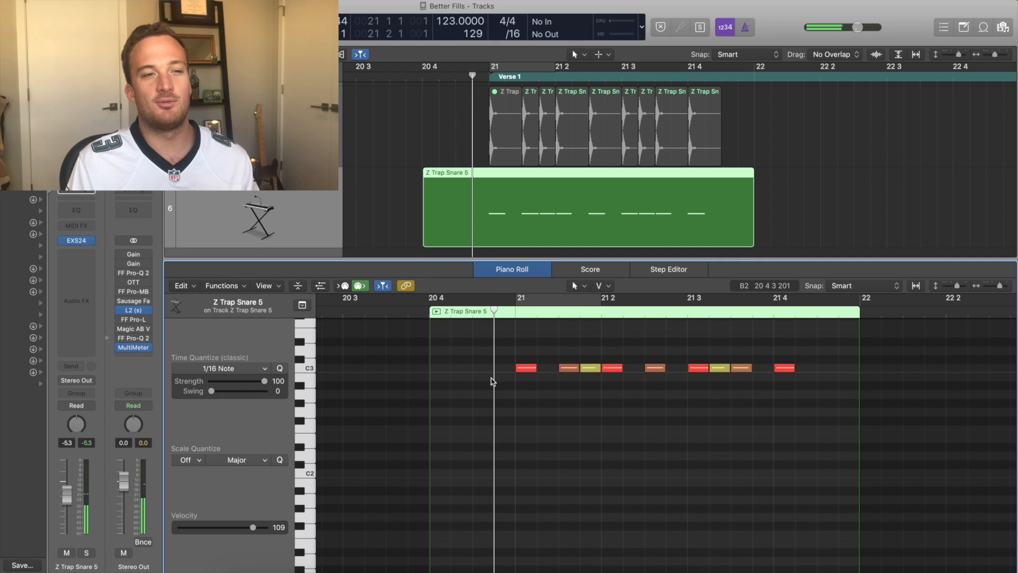
# Step: Show the MIDI Draw area set to Pitch Bend and add a point at 0 at the region's start, 20 4
pyautogui.scroll(2, 494, 380)
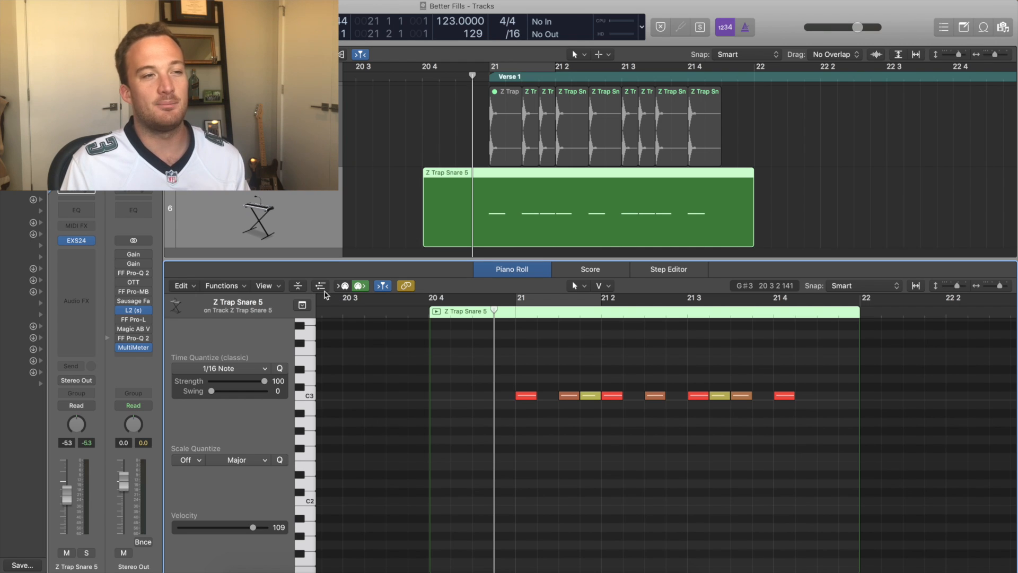
pyautogui.click(324, 289)
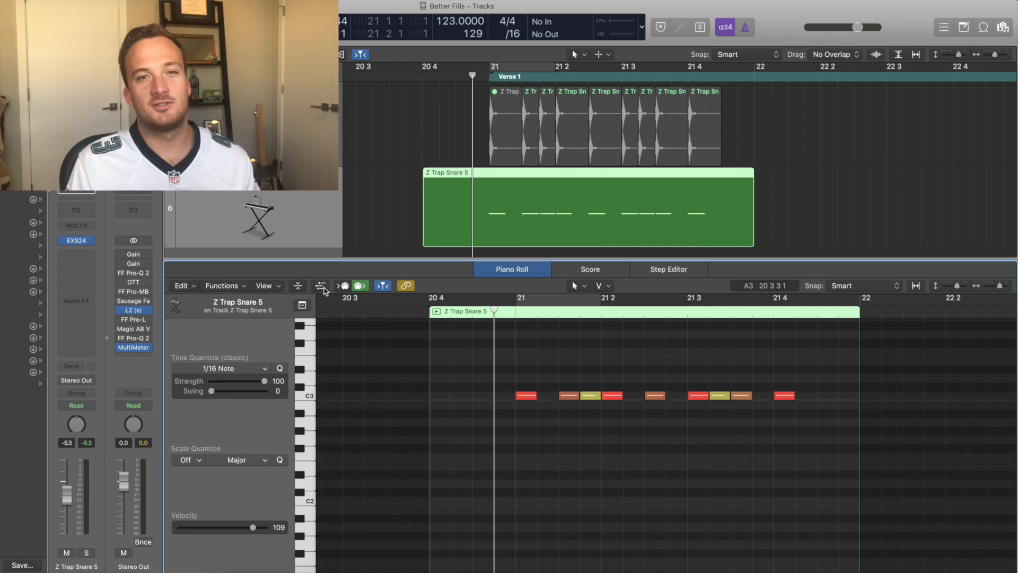
pyautogui.click(227, 516)
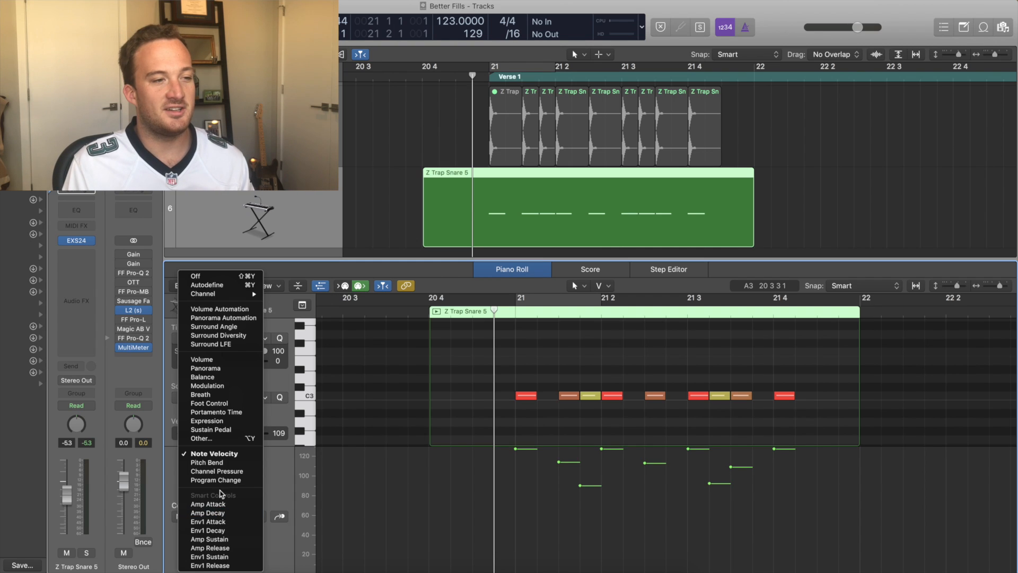
pyautogui.click(201, 466)
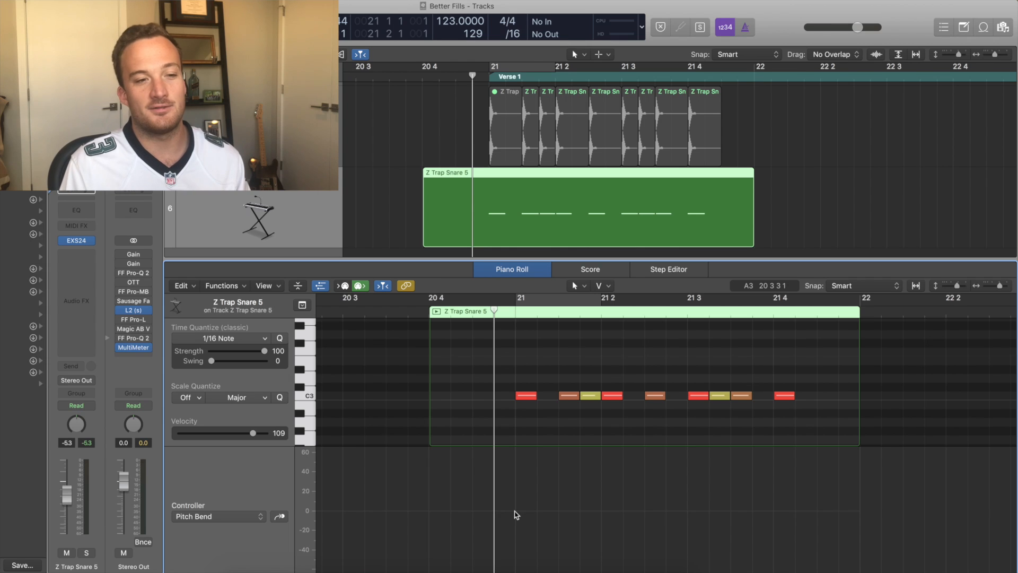
pyautogui.click(431, 510)
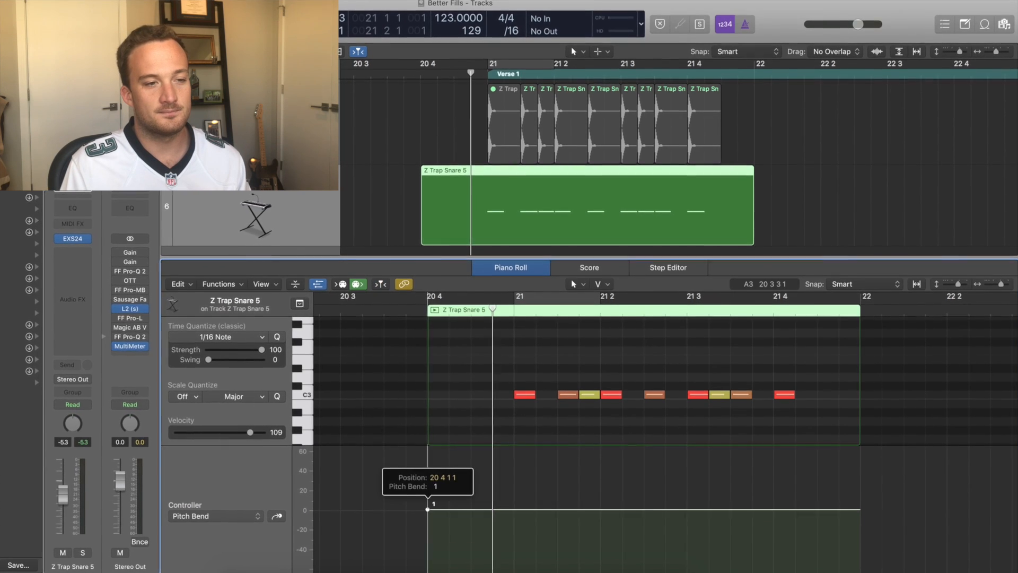
# Step: Set the Piano Roll to snap notes to absolute value and turn on Snap MIDI Draw and Automation
pyautogui.click(848, 283)
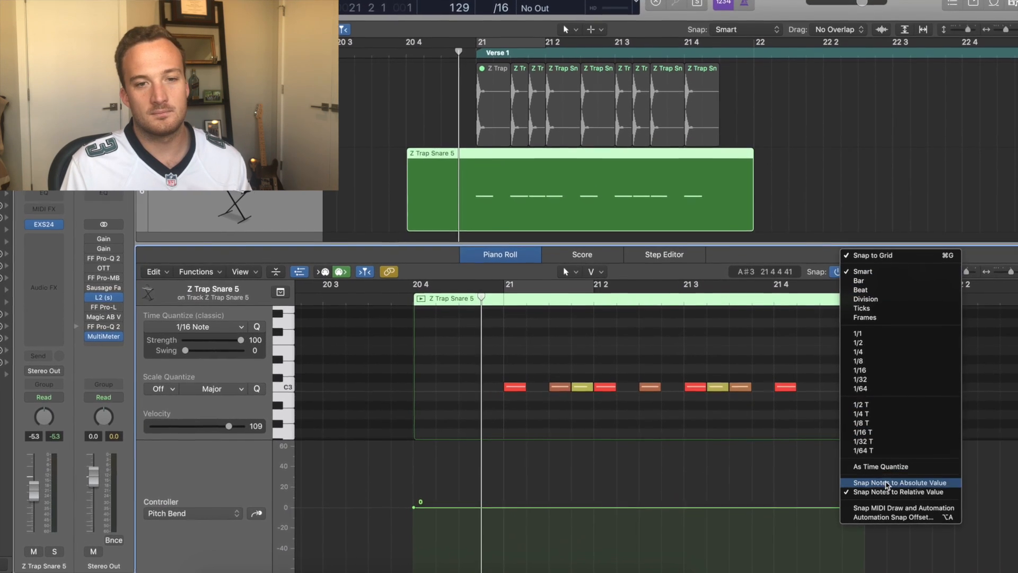
pyautogui.click(886, 483)
pyautogui.click(837, 271)
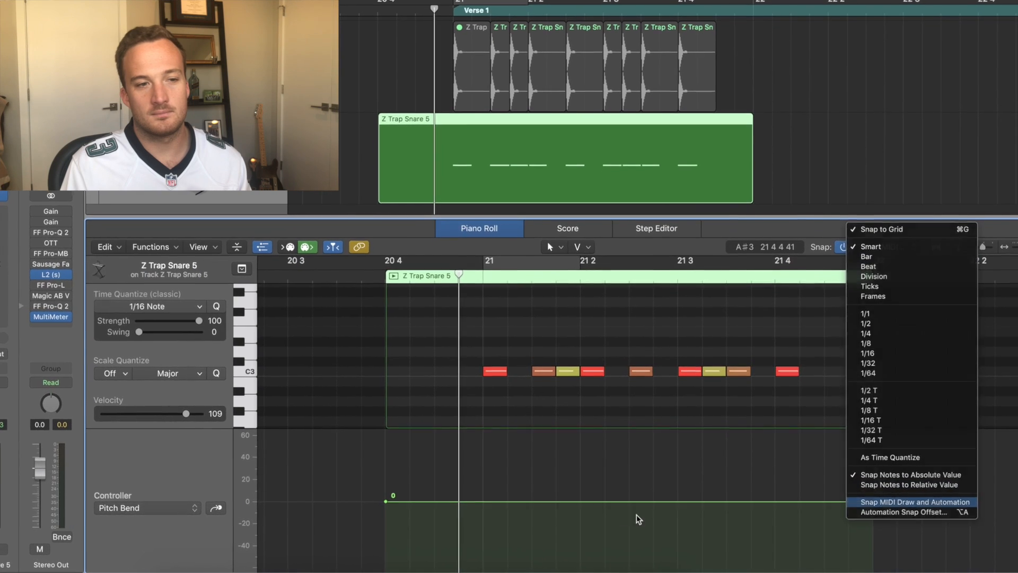
# Step: Draw a pitch bend falling from 0 at bar 21 to -64 at 21 4, holding through the last note and returning to 0
pyautogui.click(486, 502)
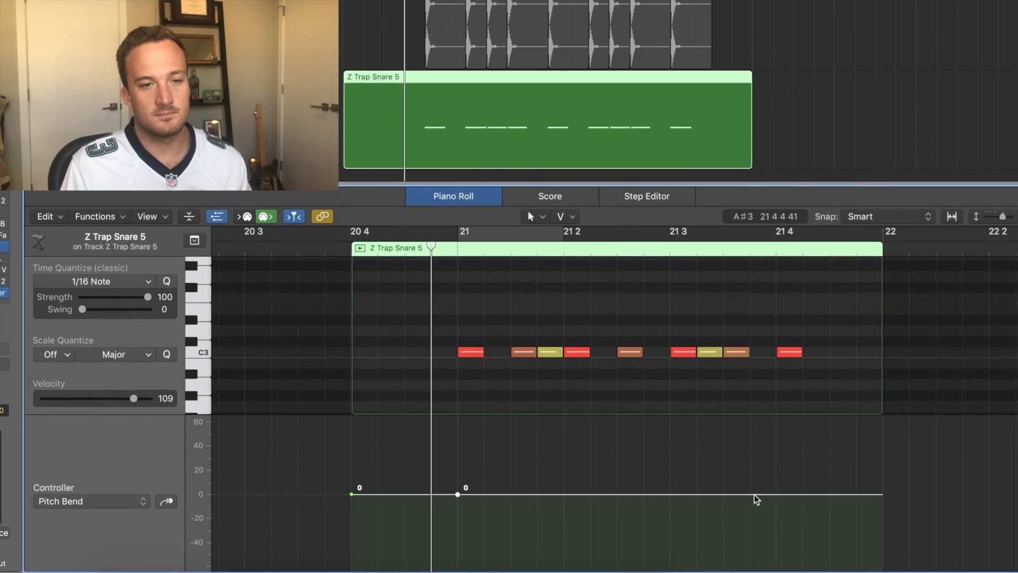
pyautogui.click(776, 494)
pyautogui.click(803, 494)
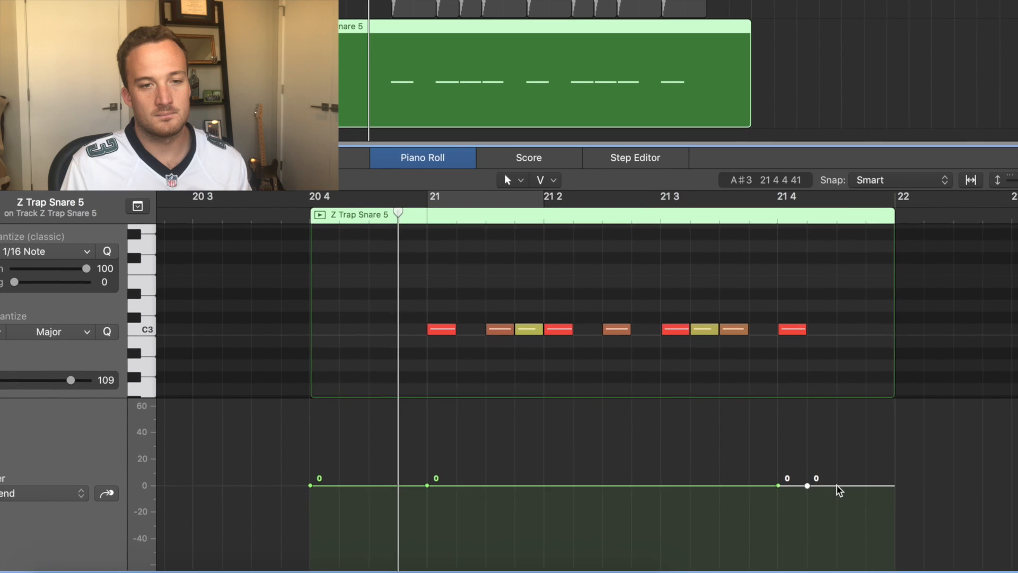
pyautogui.click(837, 485)
pyautogui.moveTo(796, 485); pyautogui.dragTo(792, 569)
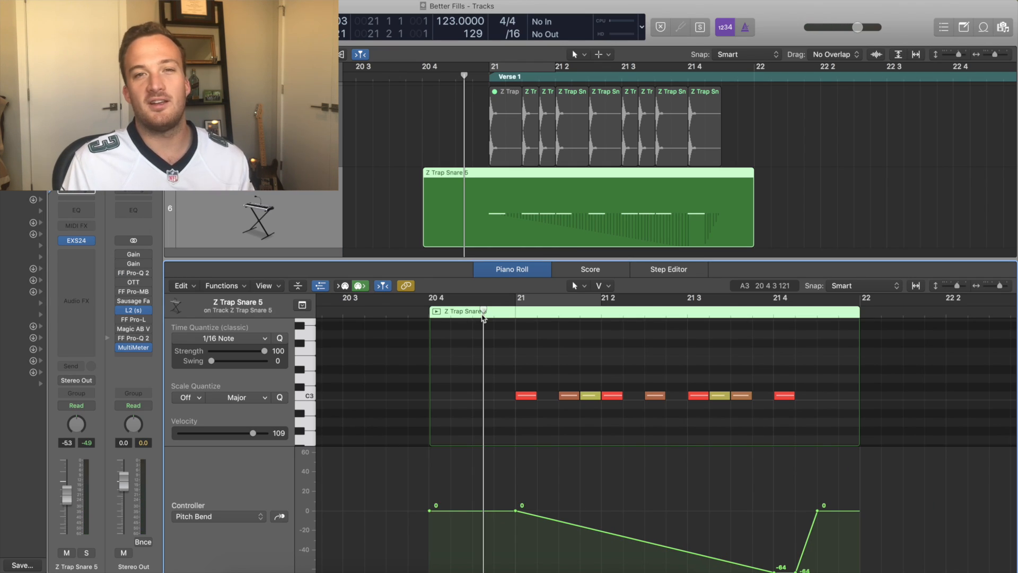
# Step: Hide the MIDI Draw area and add four half-length C3 notes leading into bar 21, copied from the first snare note
pyautogui.press('a')
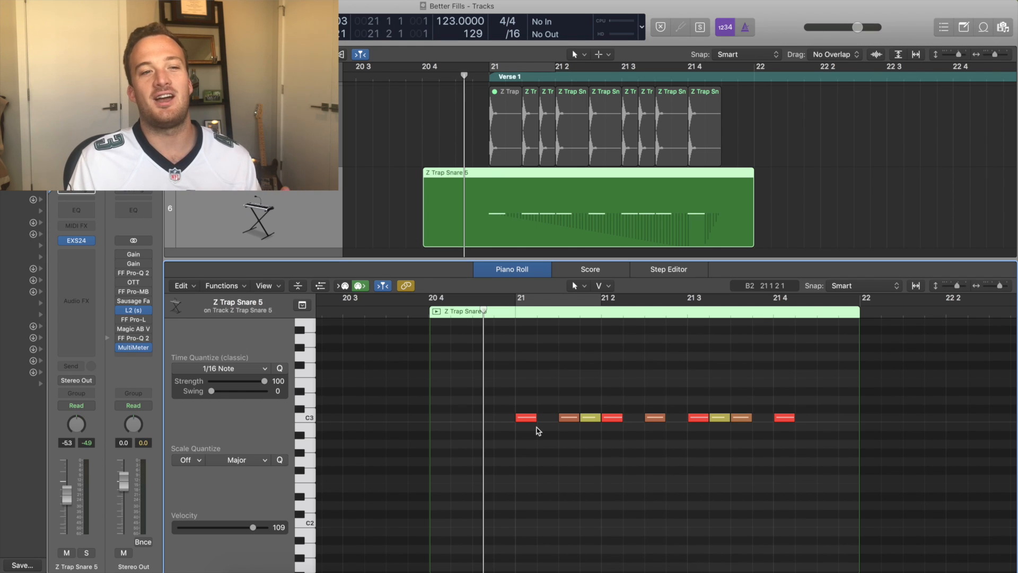
pyautogui.press('super+Right')
pyautogui.press('super+Right')
pyautogui.press('super+Right')
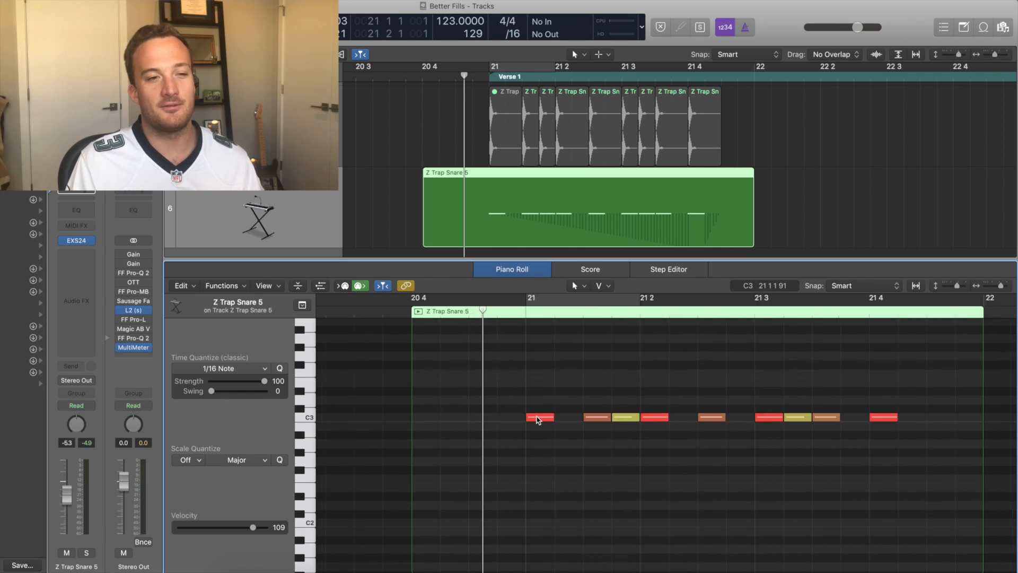
pyautogui.moveTo(588, 419)
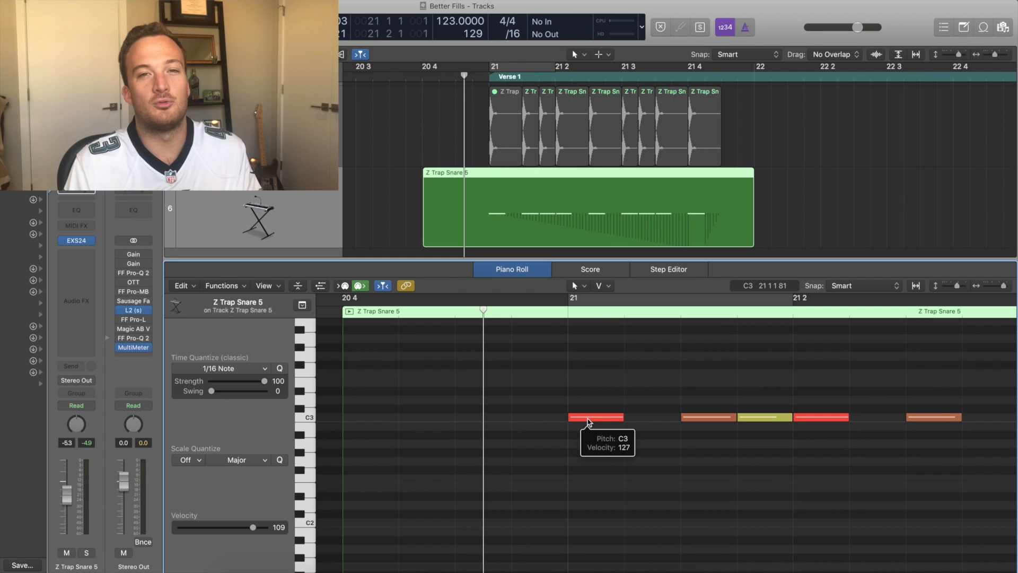
pyautogui.moveTo(588, 422); pyautogui.dragTo(481, 420)
pyautogui.moveTo(486, 420); pyautogui.dragTo(460, 415)
pyautogui.keyDown('shift'); pyautogui.click(460, 417); pyautogui.keyUp('shift')
pyautogui.moveTo(486, 417); pyautogui.dragTo(517, 418)
pyautogui.click(520, 388)
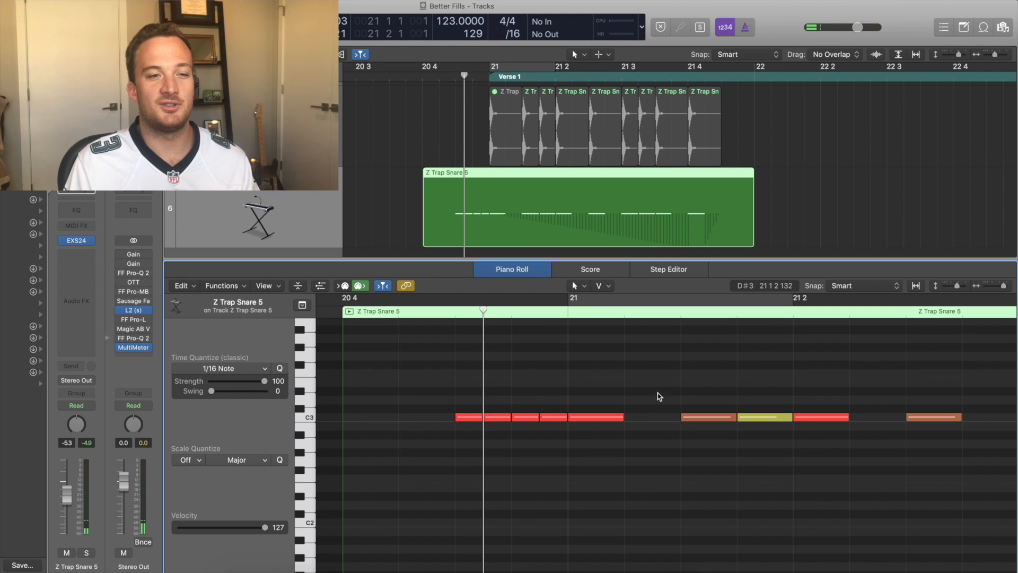
# Step: Lower the four lead-in notes' velocities so they rise gradually to 60 on the last one, and play the fill
pyautogui.moveTo(476, 420); pyautogui.dragTo(478, 513)
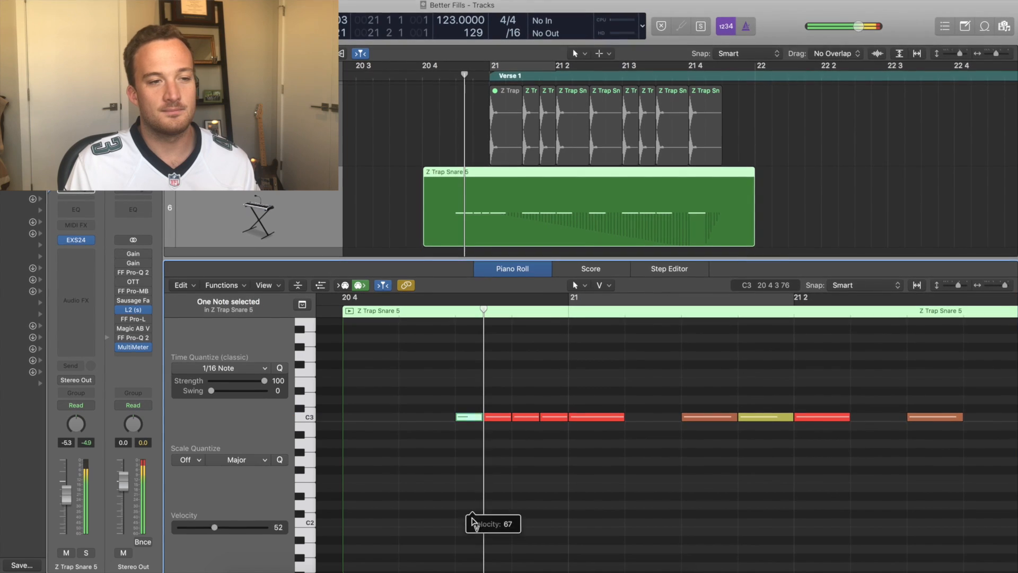
pyautogui.moveTo(492, 417); pyautogui.dragTo(524, 568)
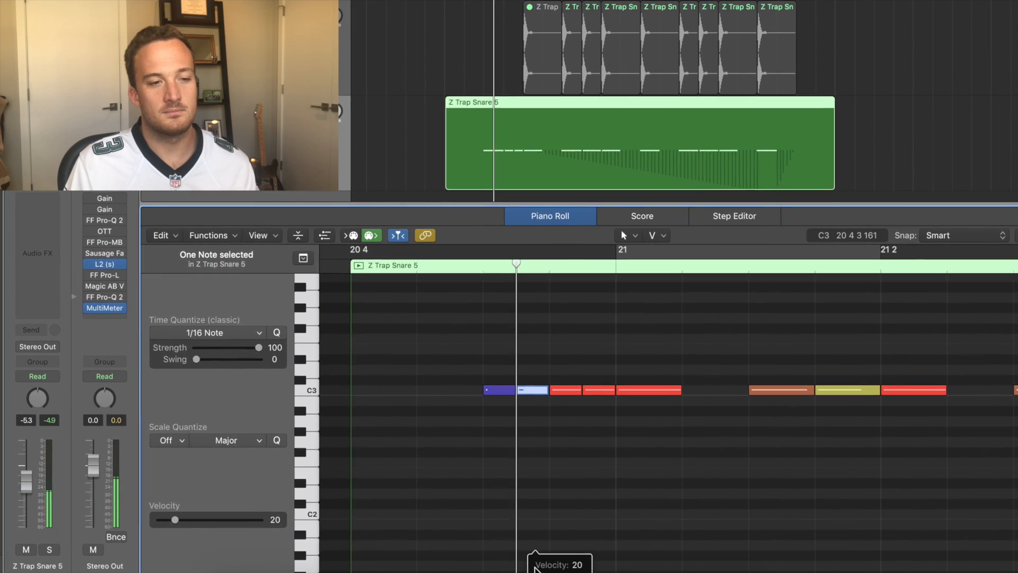
pyautogui.moveTo(560, 391); pyautogui.dragTo(584, 516)
pyautogui.moveTo(638, 365); pyautogui.dragTo(679, 491)
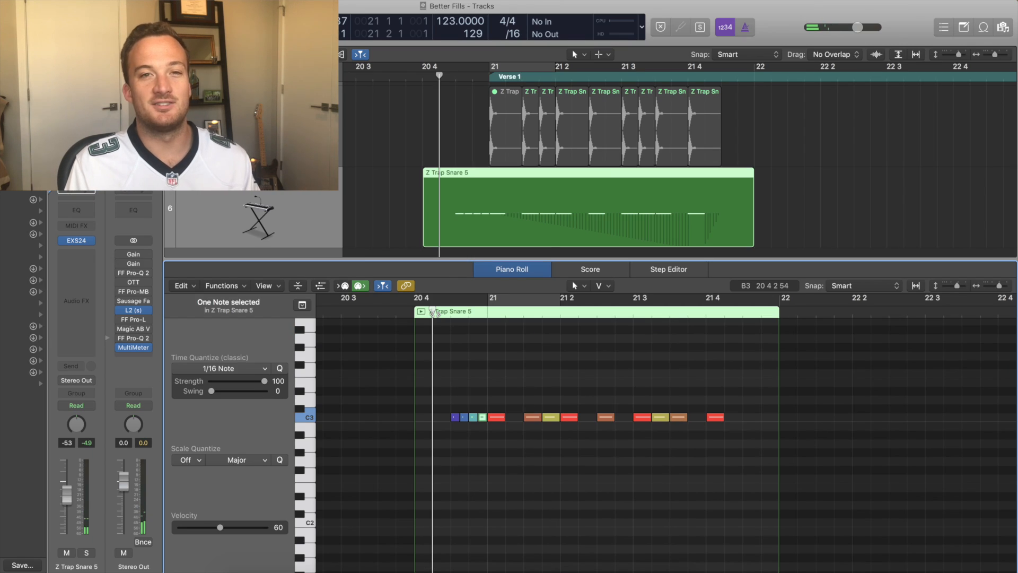
pyautogui.press('space')
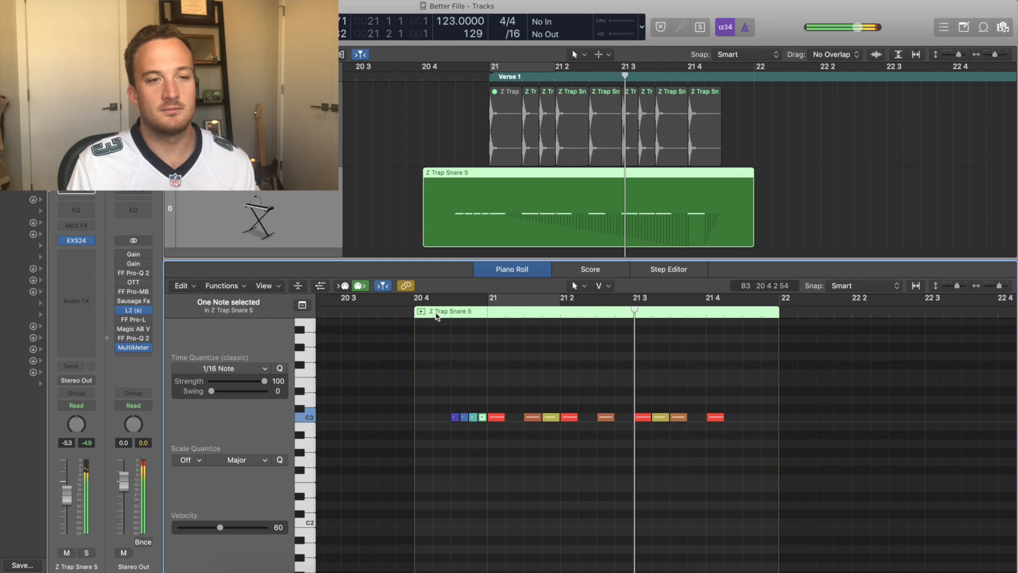
pyautogui.press('space')
# Step: Fill the empty sixteenths of bar 21 with quiet C3 ghost notes, the first at velocity 20 and the last at 5, and play the fill
pyautogui.press('super+Right')
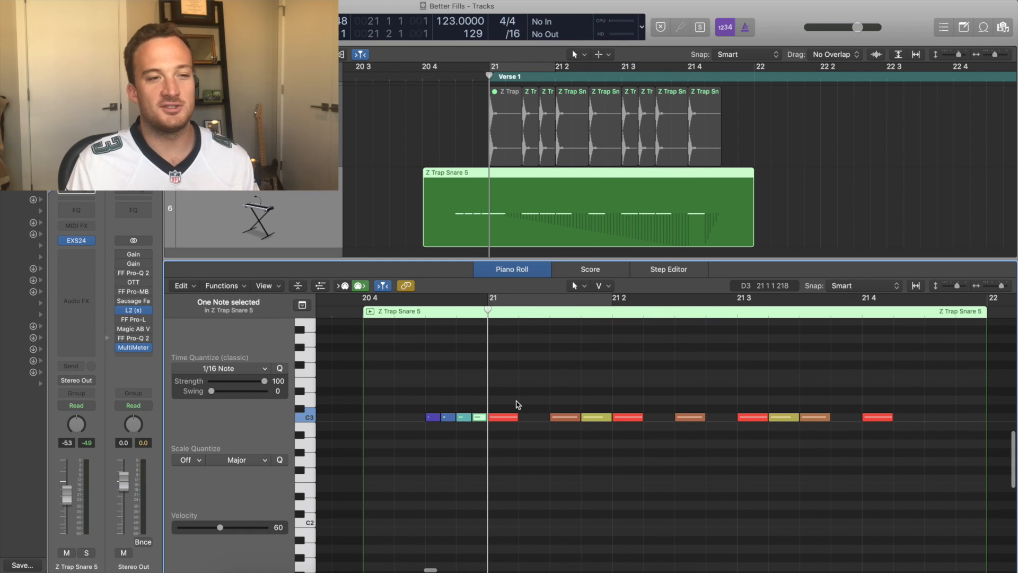
pyautogui.moveTo(503, 416); pyautogui.dragTo(538, 525)
pyautogui.press('space')
pyautogui.moveTo(520, 406); pyautogui.dragTo(510, 426)
pyautogui.click(509, 360)
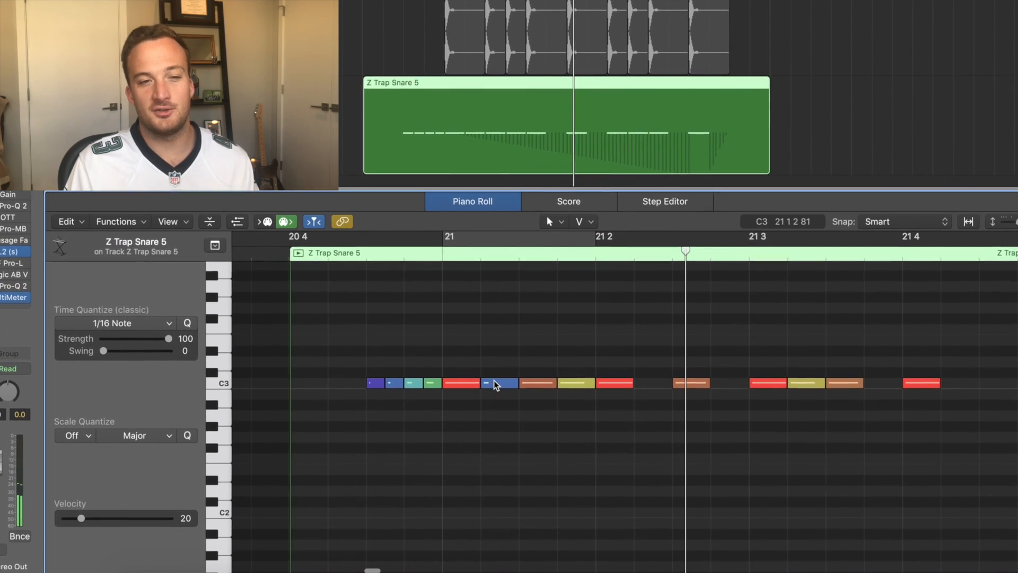
pyautogui.moveTo(498, 386); pyautogui.dragTo(903, 363)
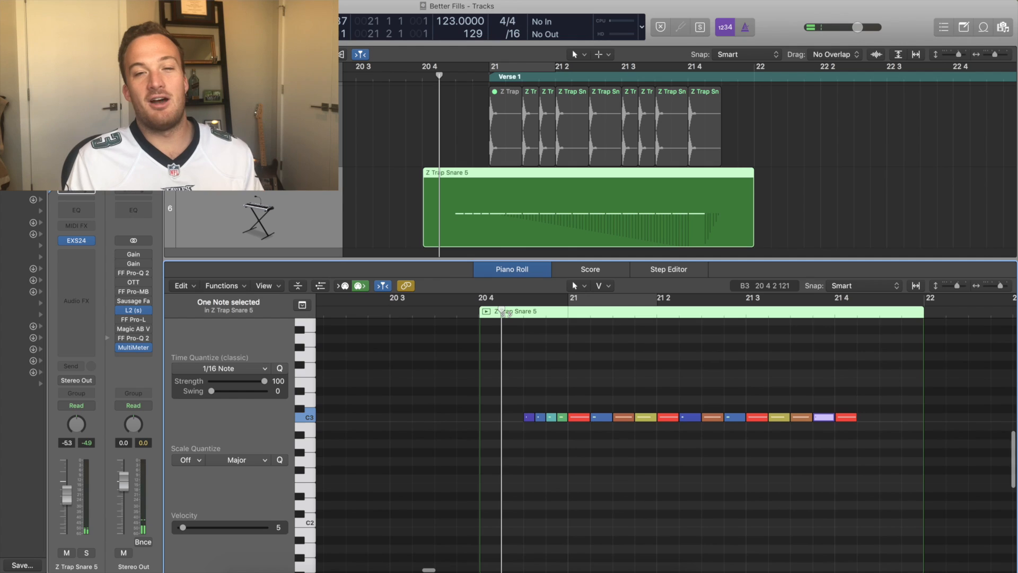
pyautogui.press('space')
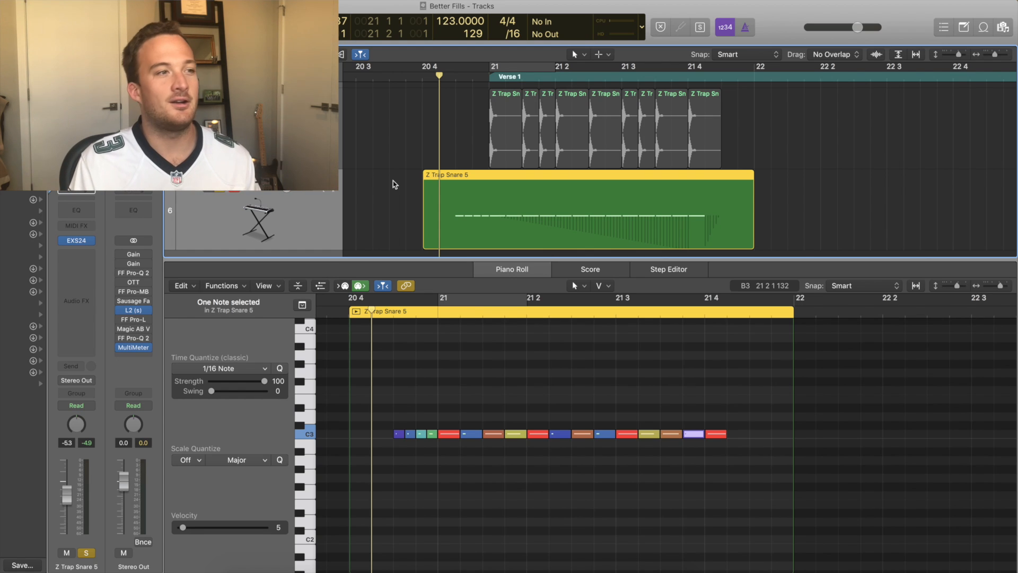
# Step: Insert a stereo Enveloper on the Z Trap Snare 5 channel and set its lookahead to 5 ms
pyautogui.click(68, 269)
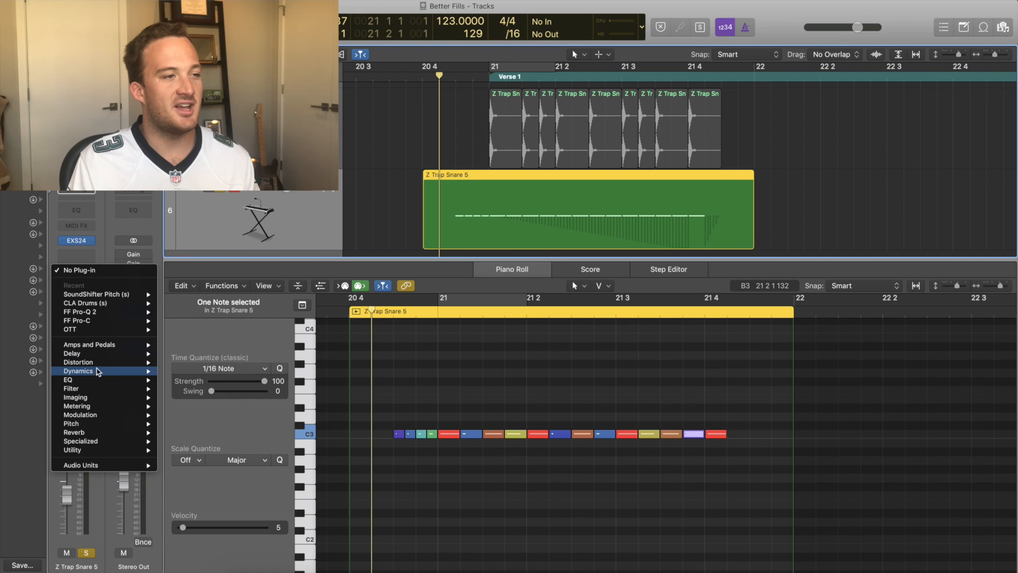
pyautogui.moveTo(128, 371)
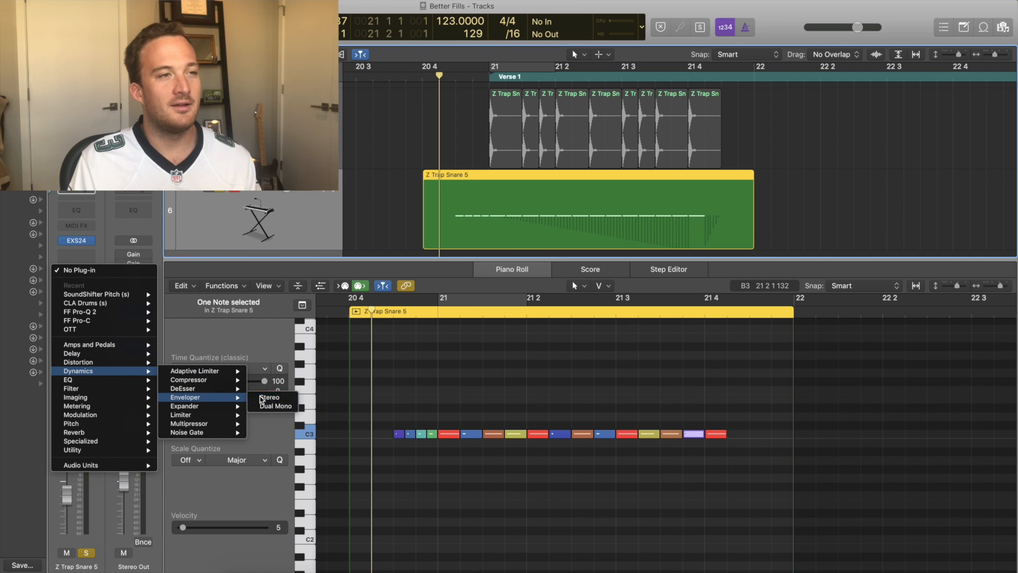
pyautogui.click(266, 397)
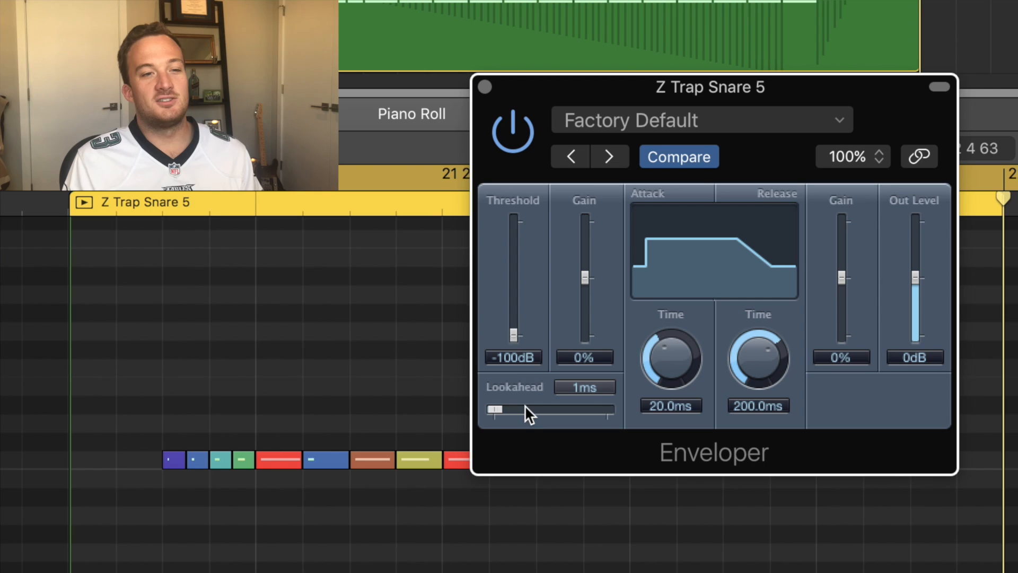
pyautogui.moveTo(524, 408); pyautogui.dragTo(528, 410)
# Step: Try different release gain amounts on the Enveloper, reset the gain to 0% and close the plug-in window
pyautogui.moveTo(839, 278); pyautogui.dragTo(840, 352)
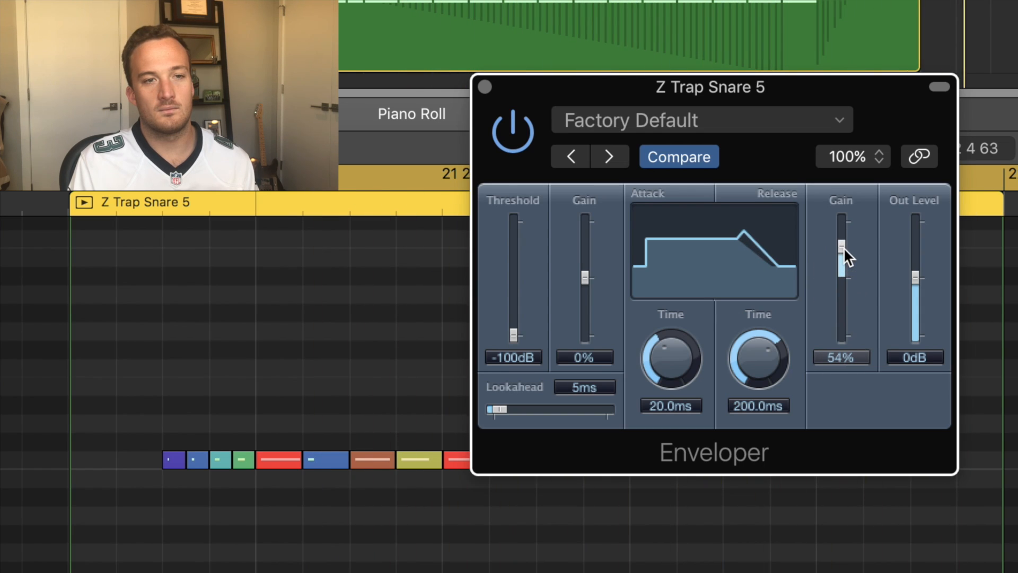
pyautogui.moveTo(844, 247); pyautogui.dragTo(841, 282)
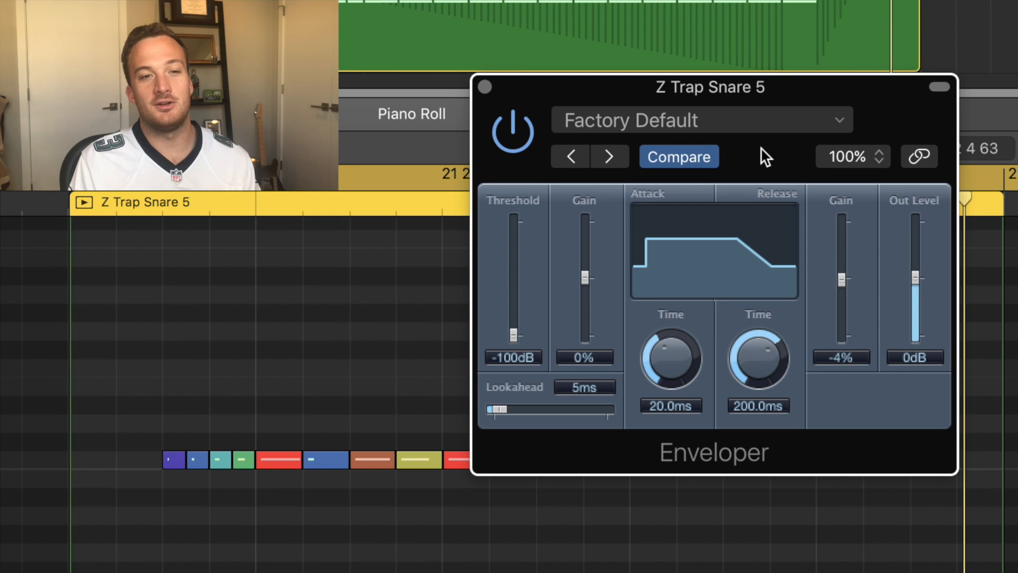
pyautogui.doubleClick(841, 357)
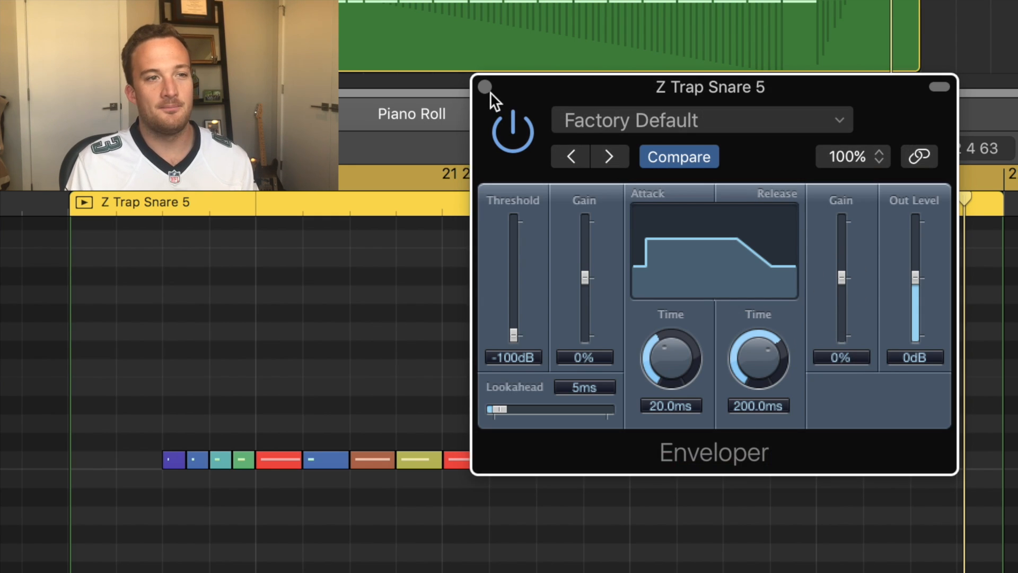
pyautogui.click(485, 87)
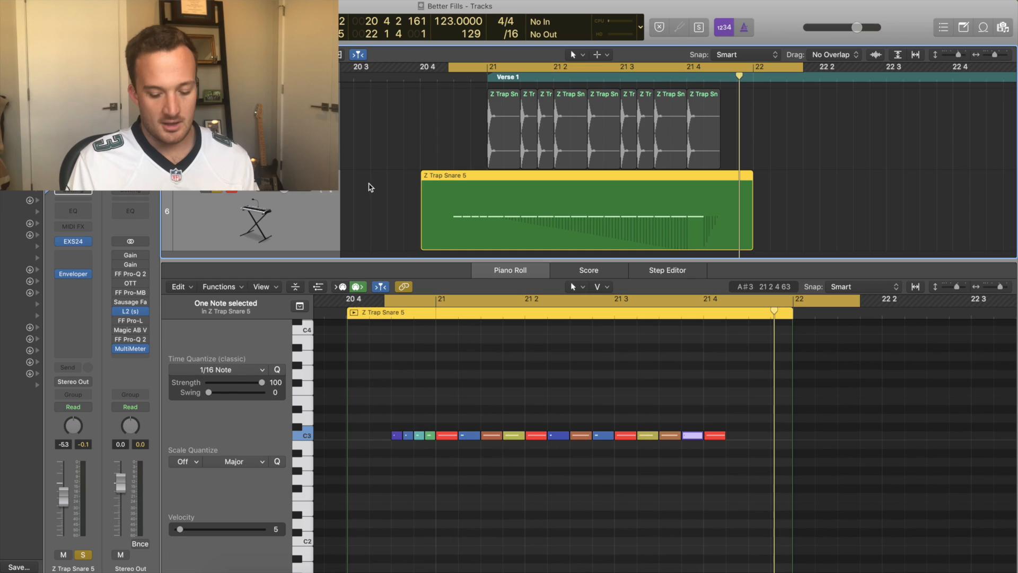
# Step: Close the Piano Roll and show track automation for the Enveloper's Release Gain on the Z Trap Snare 5 track
pyautogui.press('p')
pyautogui.scroll(-1, 424, 373)
pyautogui.press('a')
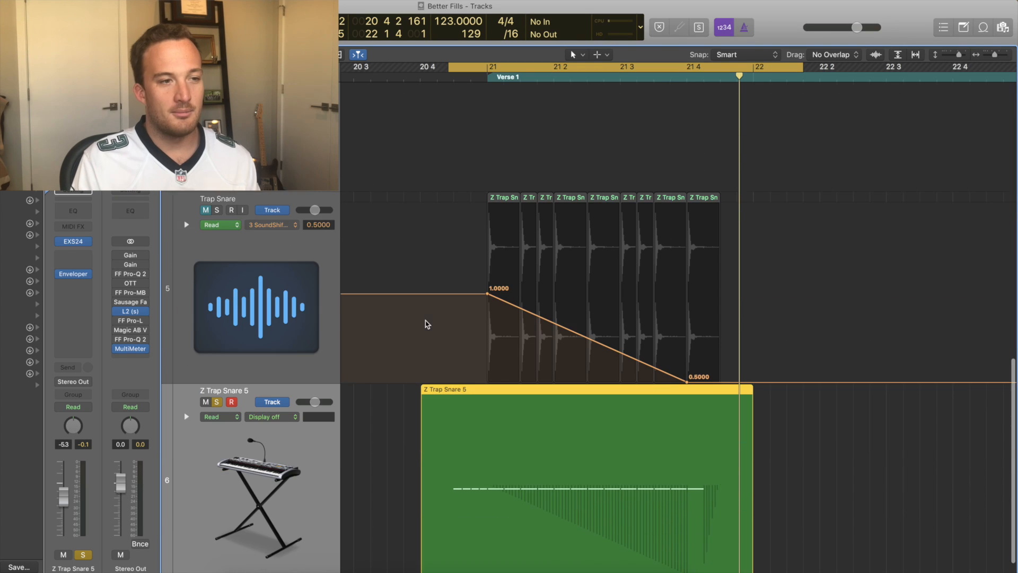
pyautogui.scroll(-2, 370, 387)
pyautogui.scroll(1, 370, 387)
pyautogui.click(279, 390)
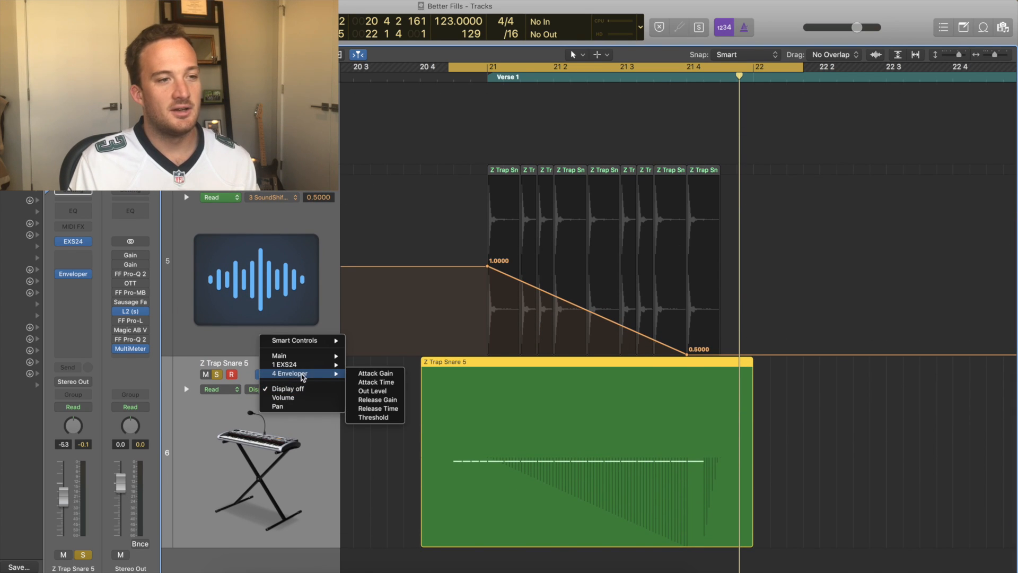
pyautogui.click(389, 401)
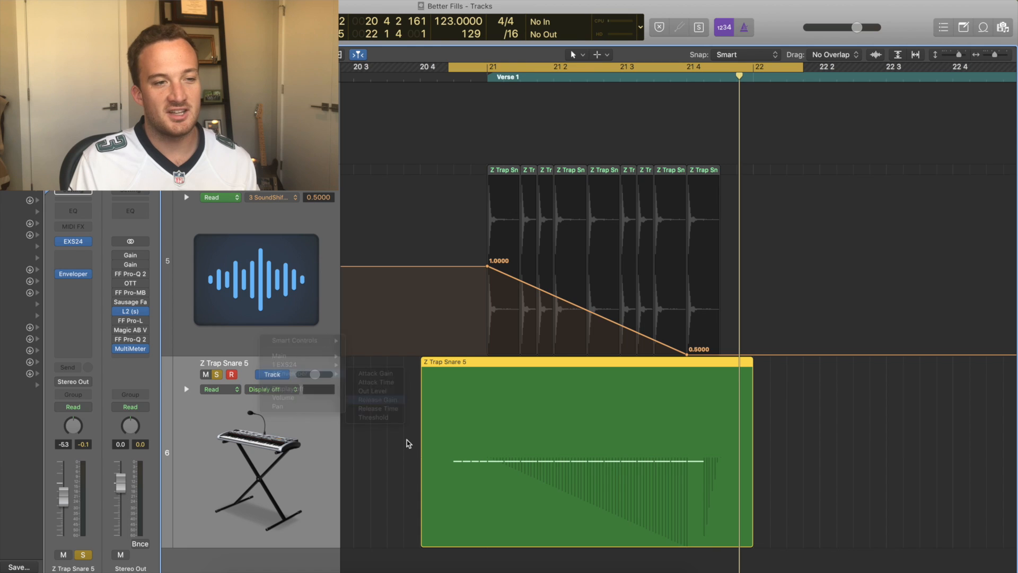
# Step: Automate the release gain to rise from 0% at bar 21 to 64% at 21 4
pyautogui.click(487, 458)
pyautogui.click(687, 459)
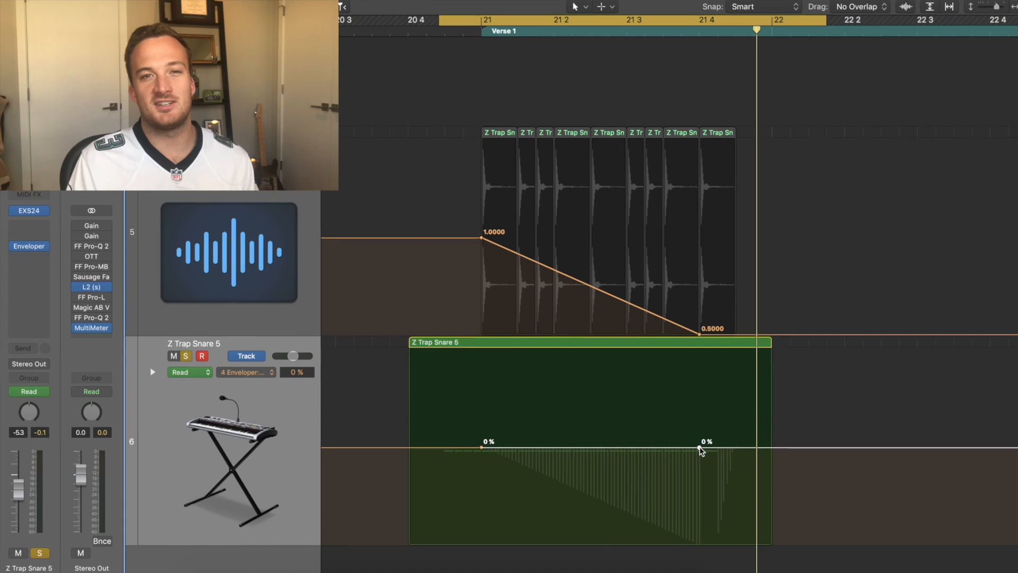
pyautogui.moveTo(713, 435); pyautogui.dragTo(713, 368)
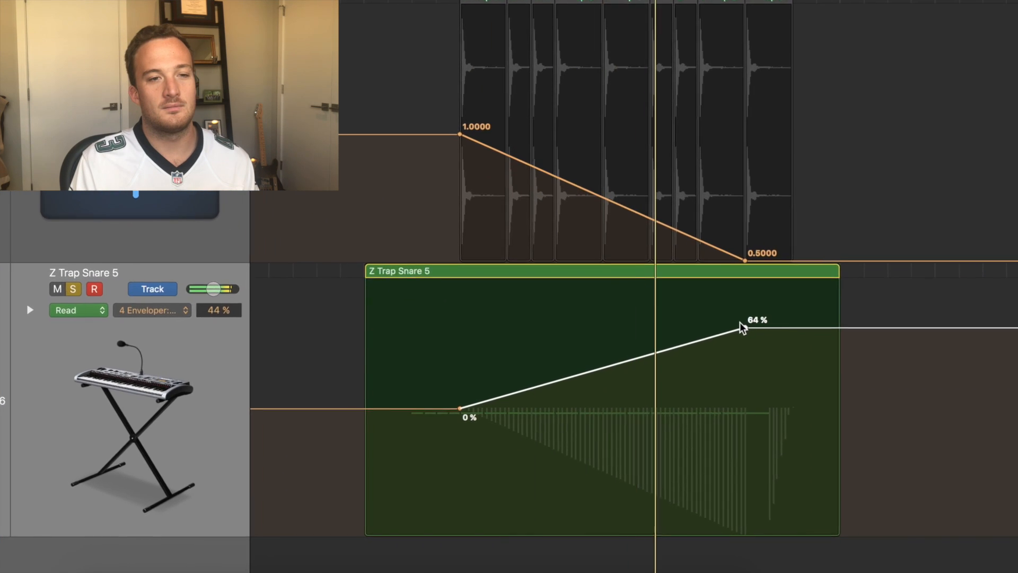
# Step: Raise the Enveloper release gain automation point at 21 4 to 74% and hide the track automation
pyautogui.moveTo(771, 295); pyautogui.dragTo(768, 275)
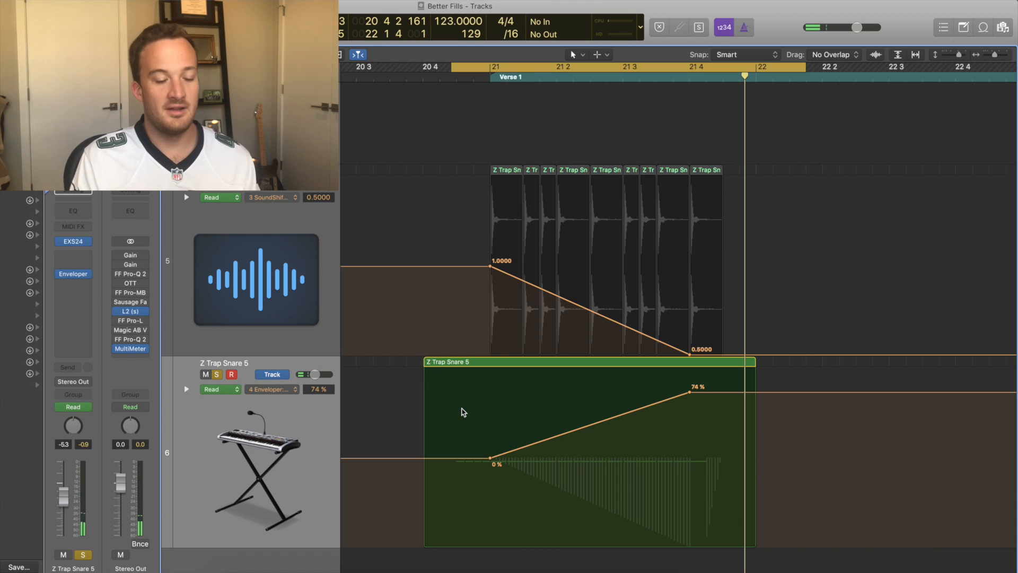
pyautogui.press('a')
# Step: Open the Z Trap Snare 5 region in the Piano Roll and set 1/16 Note swing to 80 for the notes from bar 21 onward
pyautogui.doubleClick(528, 489)
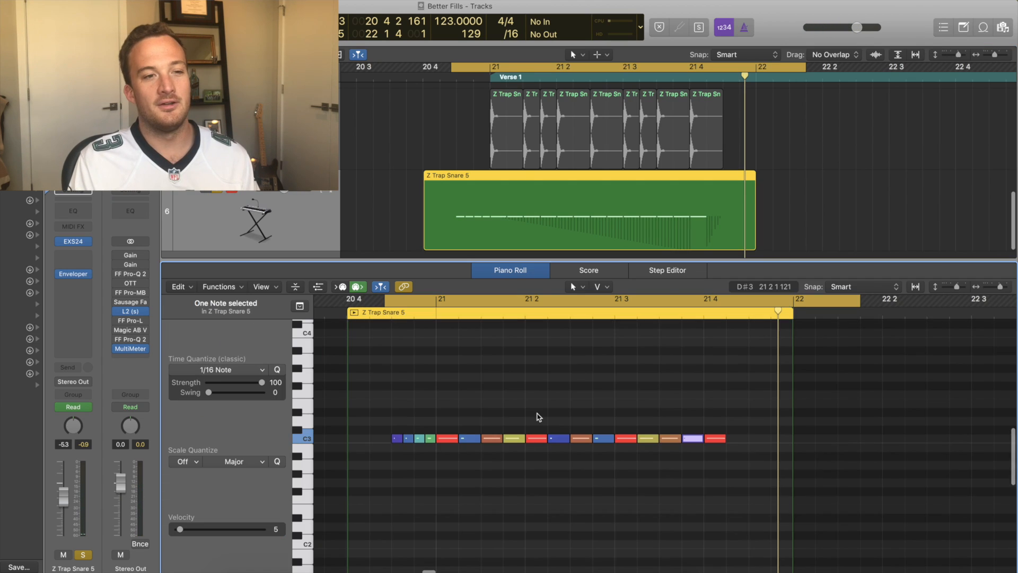
pyautogui.scroll(-2, 537, 417)
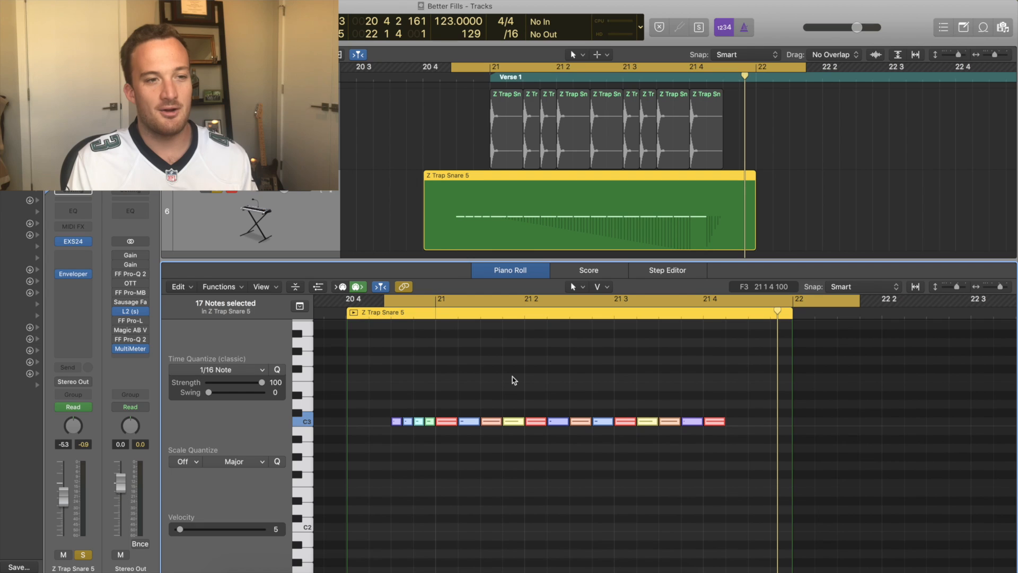
pyautogui.moveTo(451, 403); pyautogui.dragTo(752, 478)
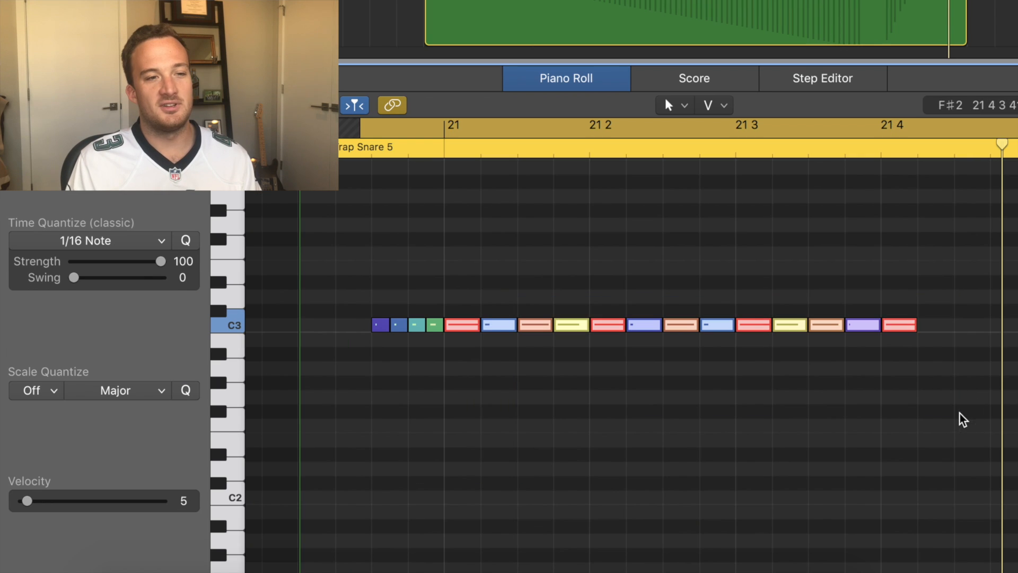
pyautogui.moveTo(123, 287); pyautogui.dragTo(143, 287)
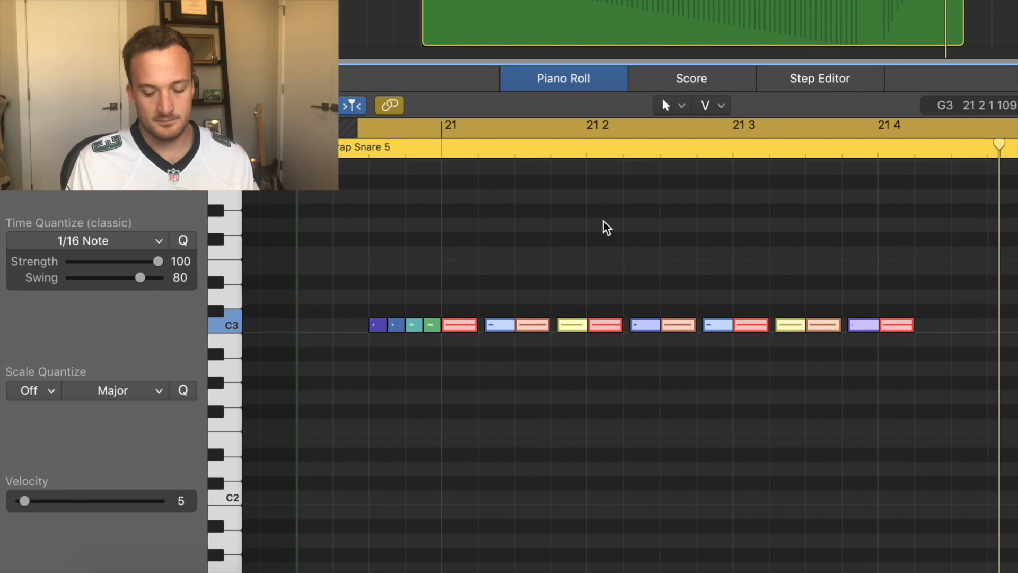
# Step: Lengthen the swung notes from bar 21 to close the gaps between them, deselect them and play back the fill
pyautogui.moveTo(456, 288); pyautogui.dragTo(842, 427)
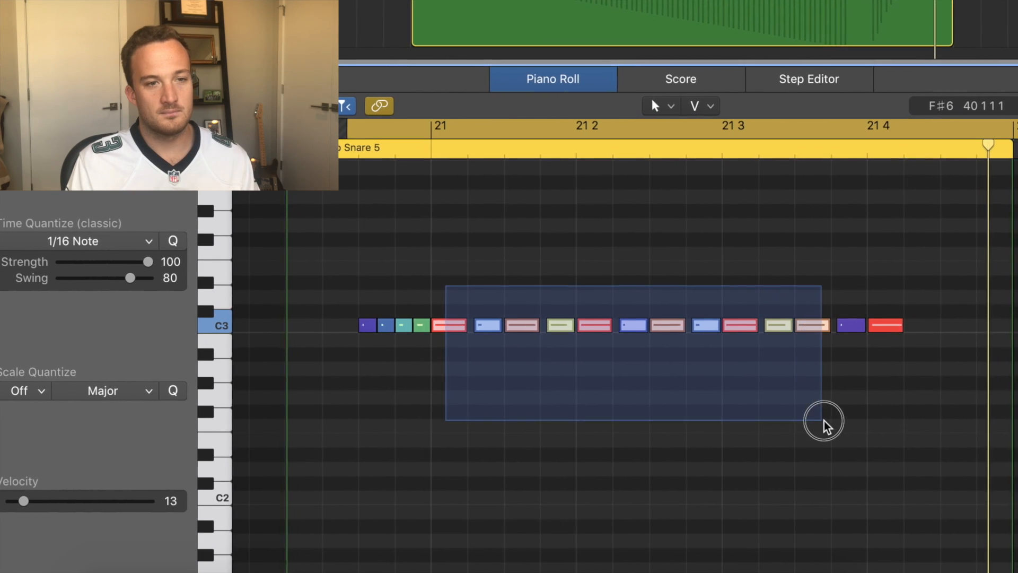
pyautogui.click(628, 209)
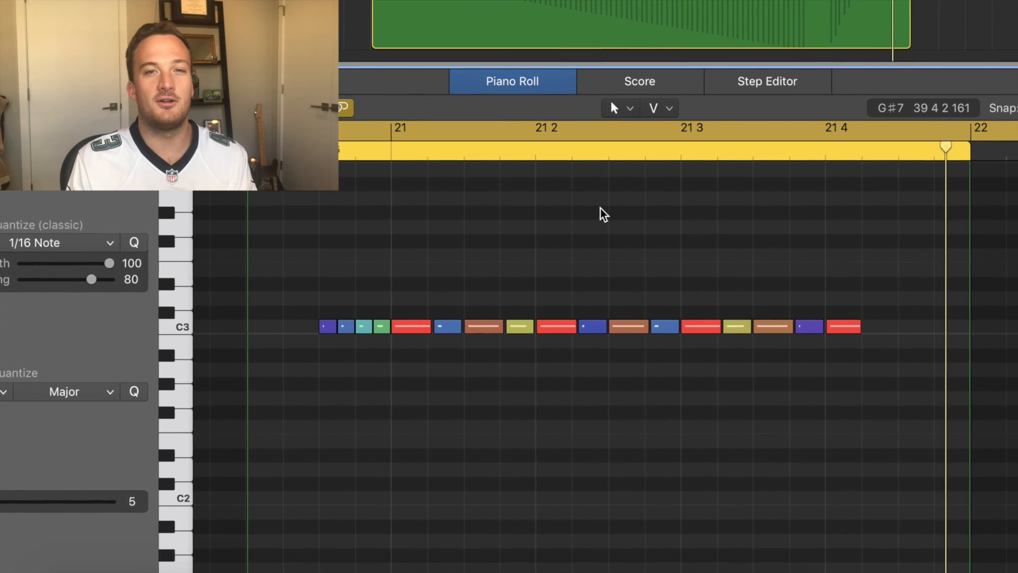
pyautogui.press('space')
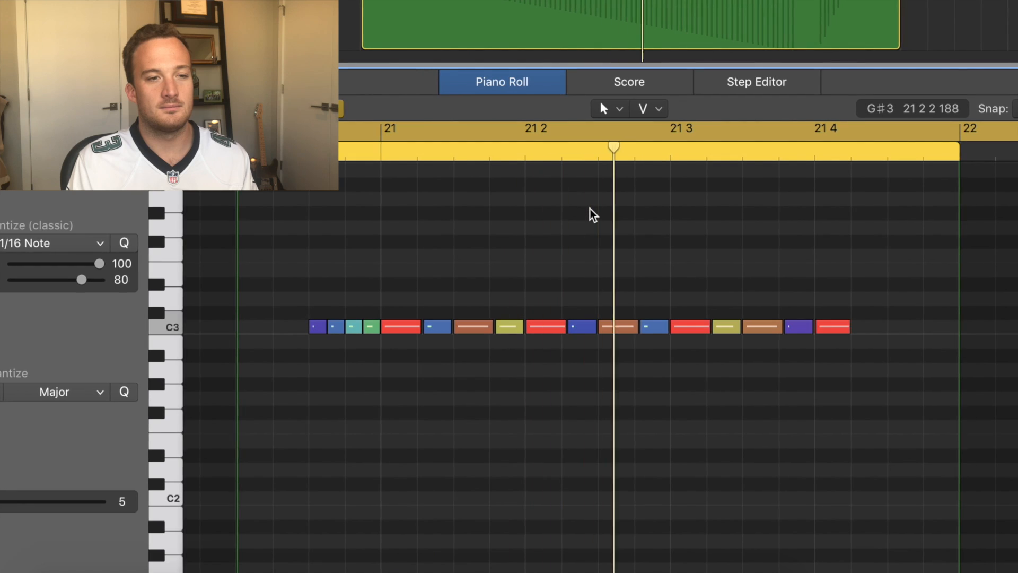